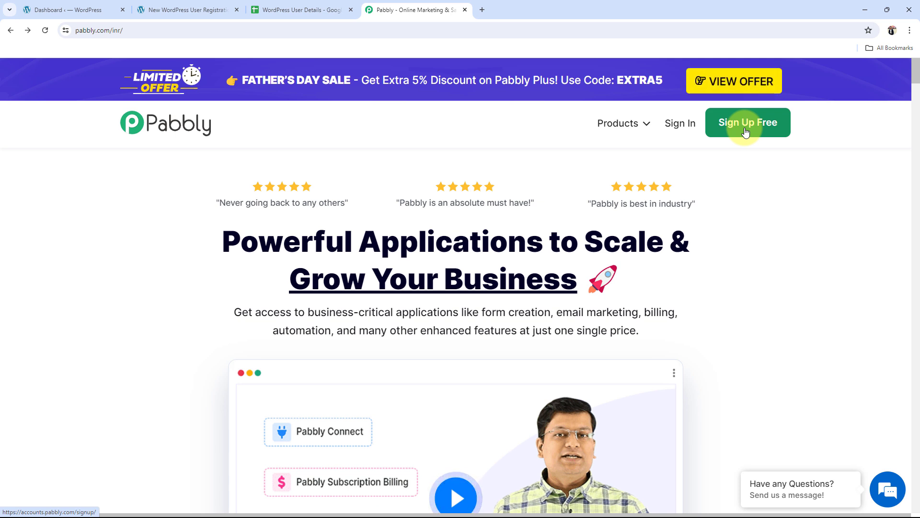
Step: Sign in to the Pabbly account and open Pabbly Connect from the list of all apps
{"action": "left_click", "coordinate": [679, 125]}
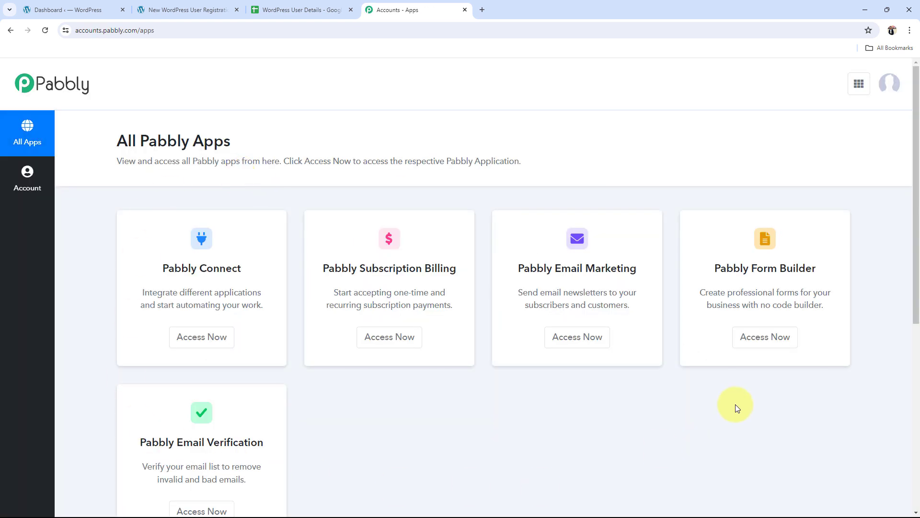
{"action": "scroll", "coordinate": [77, 355], "scroll_direction": "down", "scroll_amount": 3}
{"action": "scroll", "coordinate": [77, 356], "scroll_direction": "up", "scroll_amount": 3}
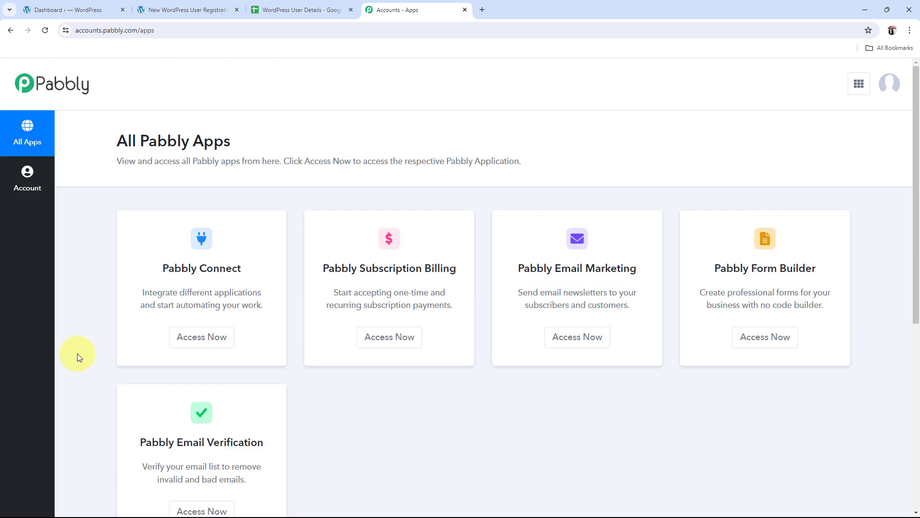
{"action": "left_click_drag", "start_coordinate": [160, 277], "coordinate": [219, 271]}
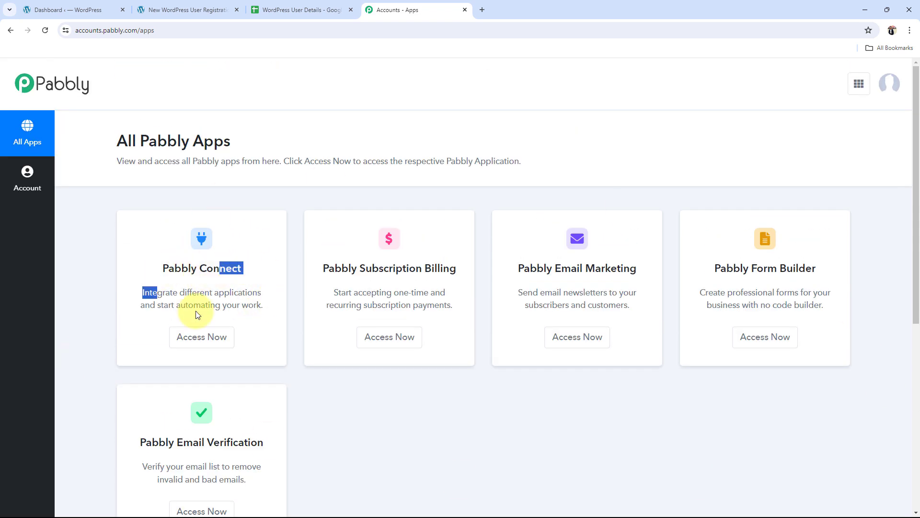
{"action": "left_click", "coordinate": [186, 338]}
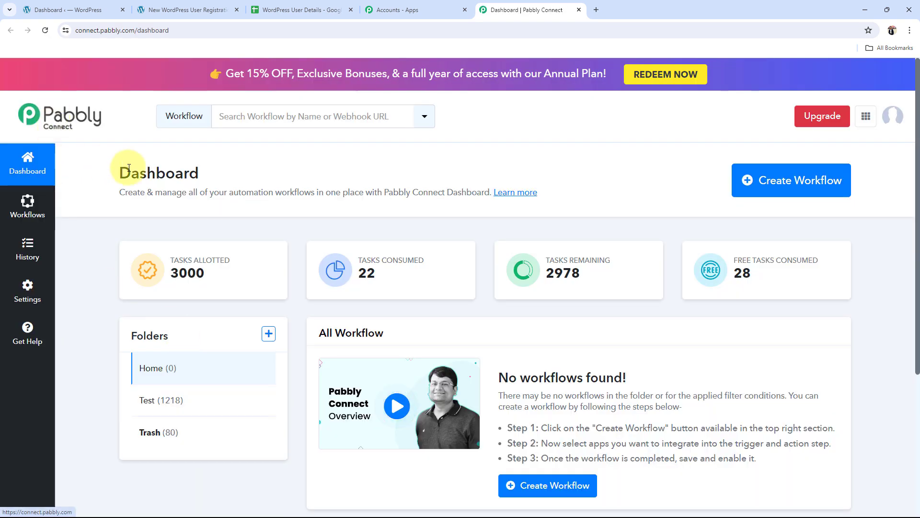
{"action": "left_click_drag", "start_coordinate": [120, 170], "coordinate": [315, 171]}
{"action": "left_click", "coordinate": [212, 164]}
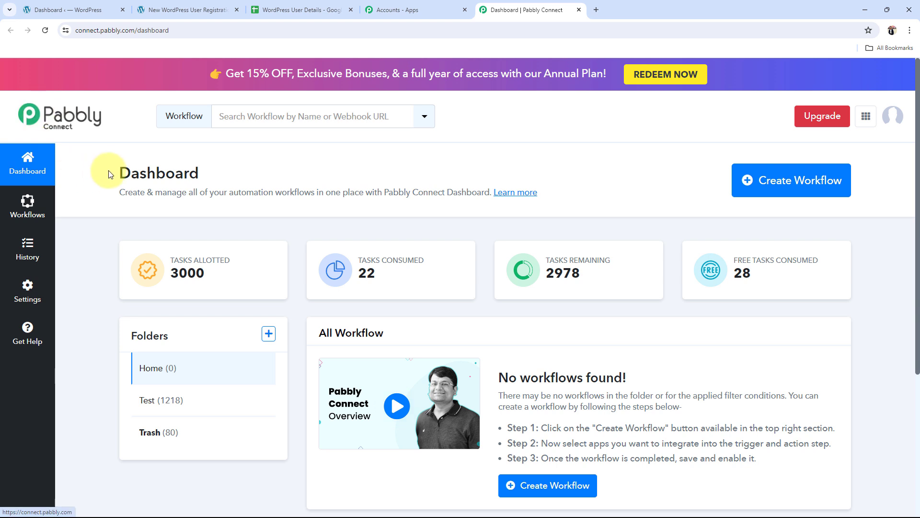
{"action": "left_click_drag", "start_coordinate": [110, 170], "coordinate": [246, 171]}
{"action": "left_click", "coordinate": [253, 173]}
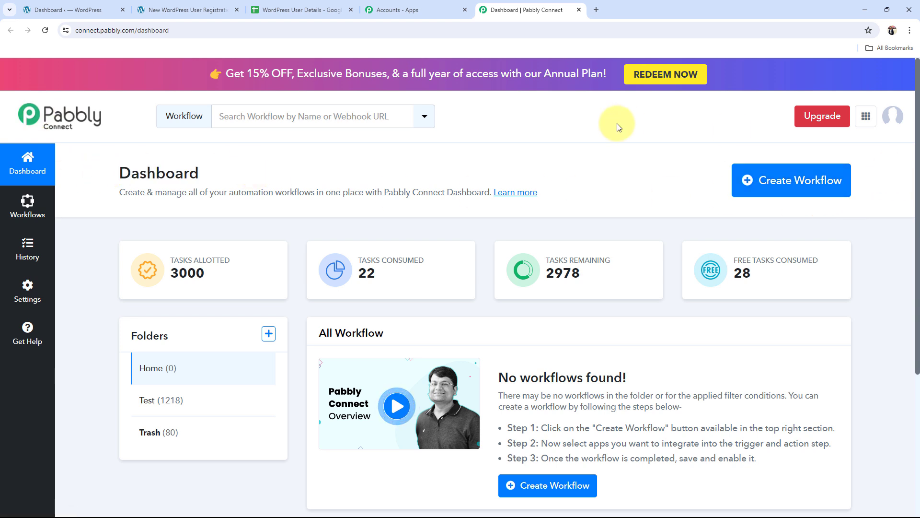
Step: Create a workflow named "Add WordPress User in Google Sheets" in the Home folder and collapse its trigger step
{"action": "left_click", "coordinate": [780, 192]}
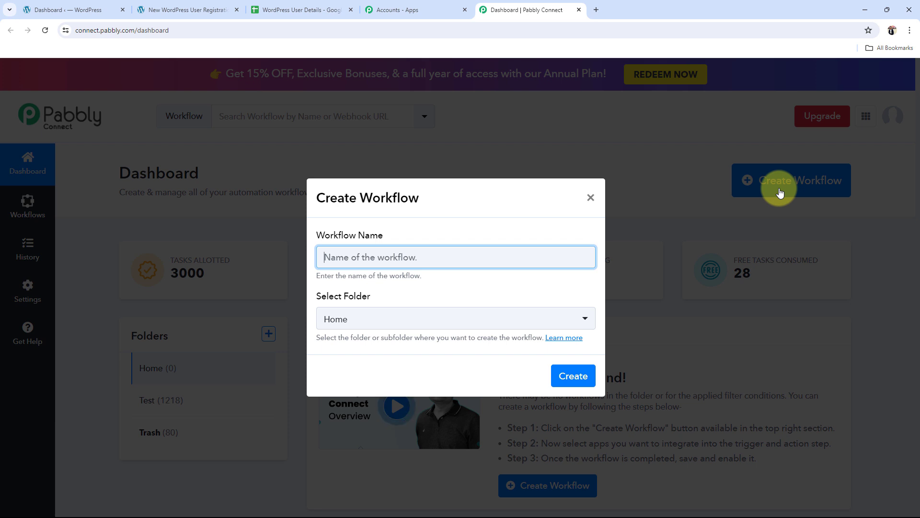
{"action": "type", "text": "Add WordPress User in Google Sheets"}
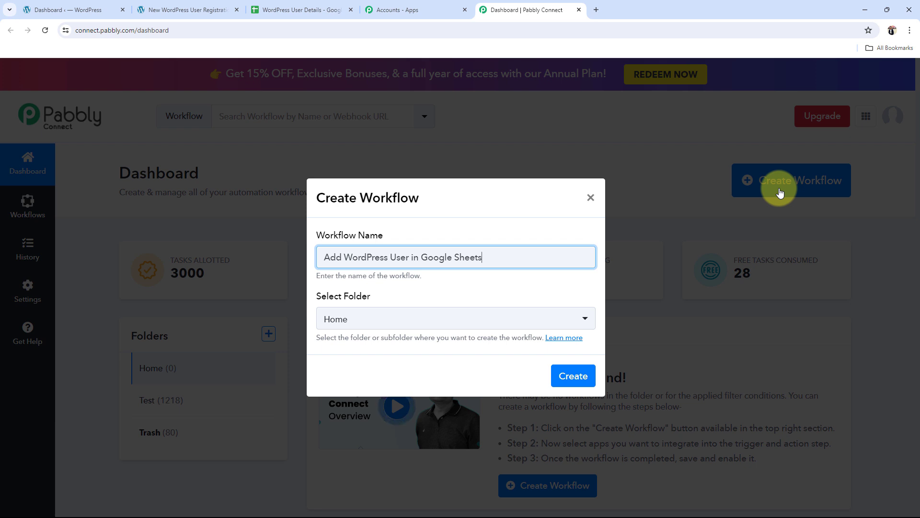
{"action": "left_click", "coordinate": [435, 314]}
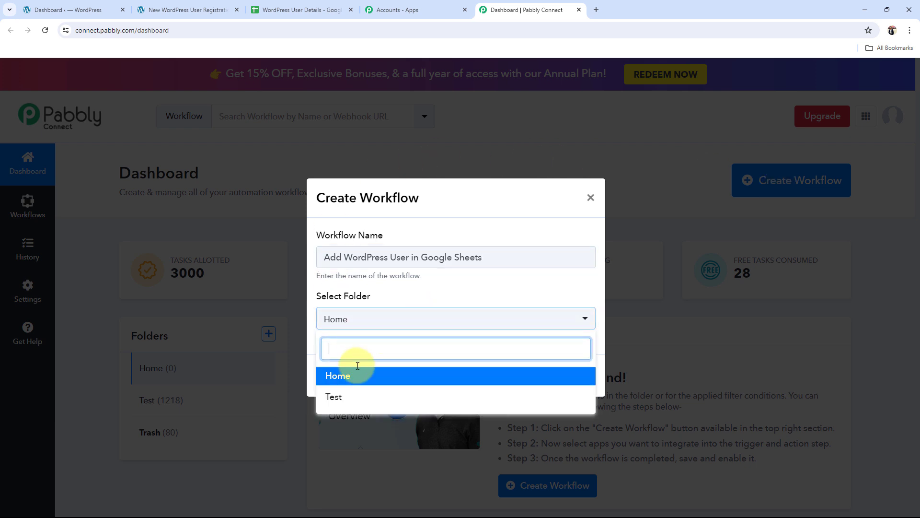
{"action": "left_click", "coordinate": [356, 374]}
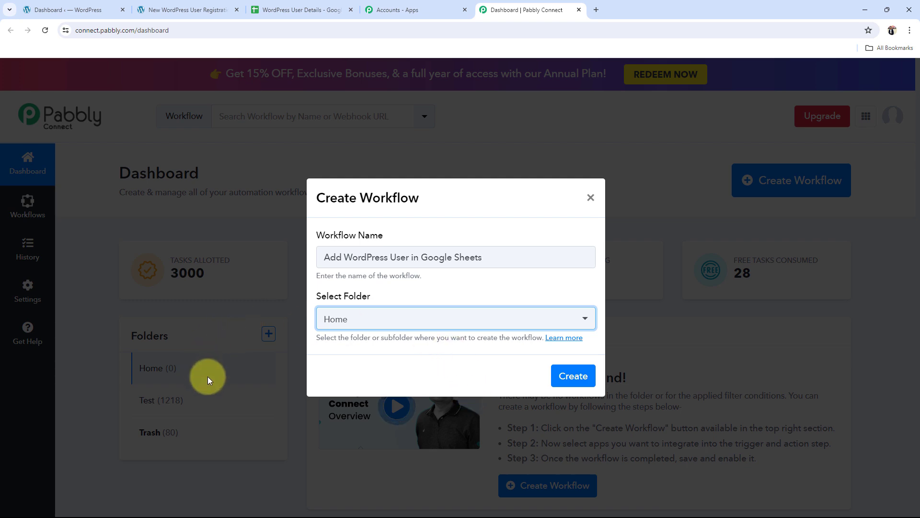
{"action": "left_click", "coordinate": [574, 378]}
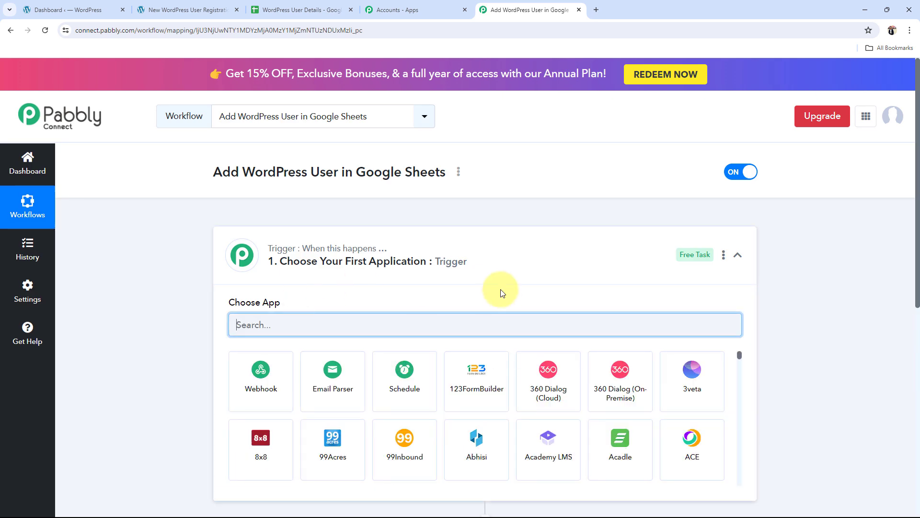
{"action": "left_click", "coordinate": [580, 242]}
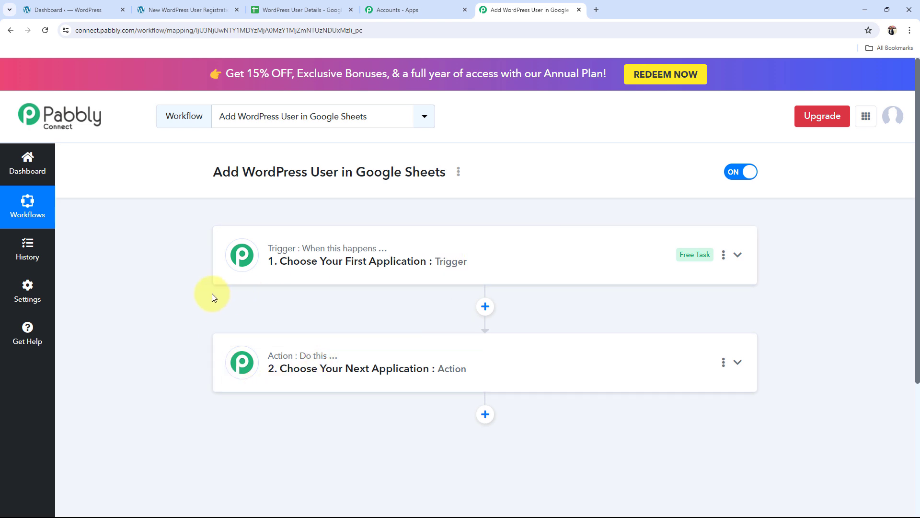
{"action": "mouse_move", "coordinate": [329, 247]}
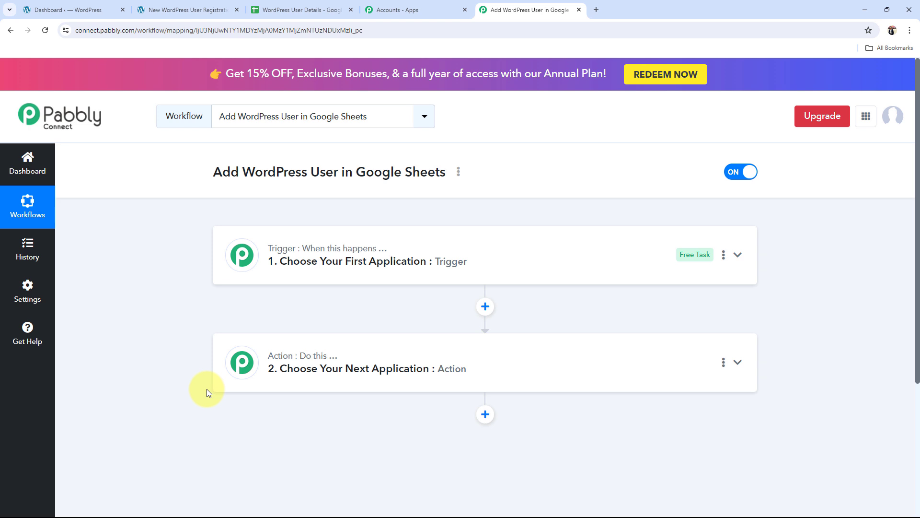
Step: Check the WordPress dashboard, then examine the column headers of the WordPress User Details spreadsheet in Google Sheets
{"action": "left_click", "coordinate": [77, 9]}
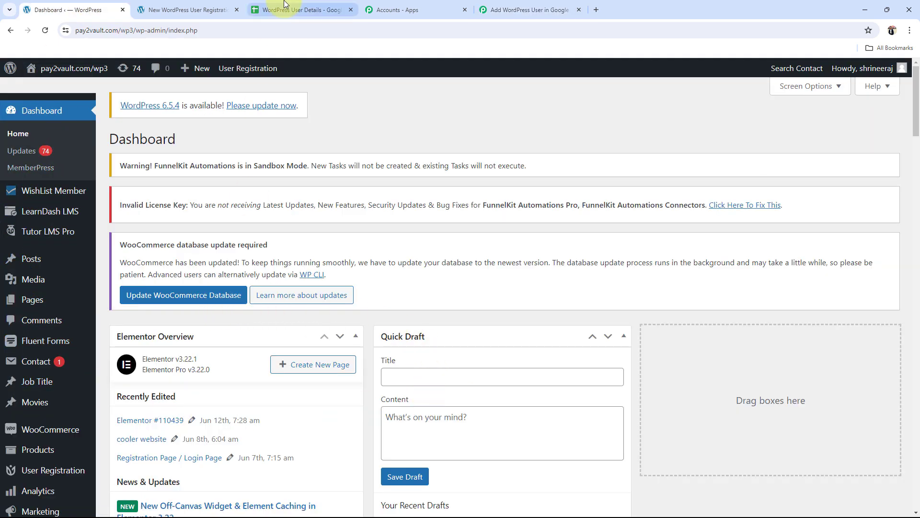
{"action": "left_click", "coordinate": [300, 10]}
{"action": "left_click", "coordinate": [75, 194]}
{"action": "left_click", "coordinate": [203, 200]}
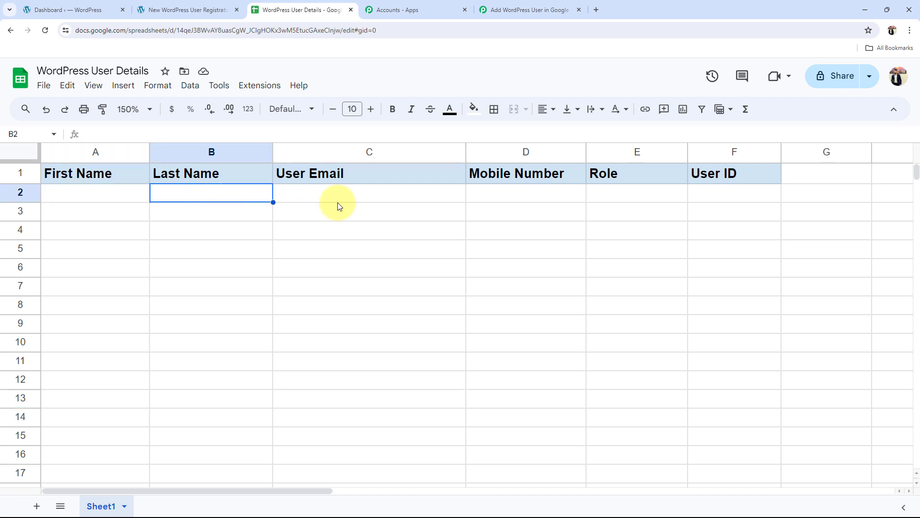
{"action": "left_click", "coordinate": [337, 201]}
{"action": "left_click", "coordinate": [570, 205]}
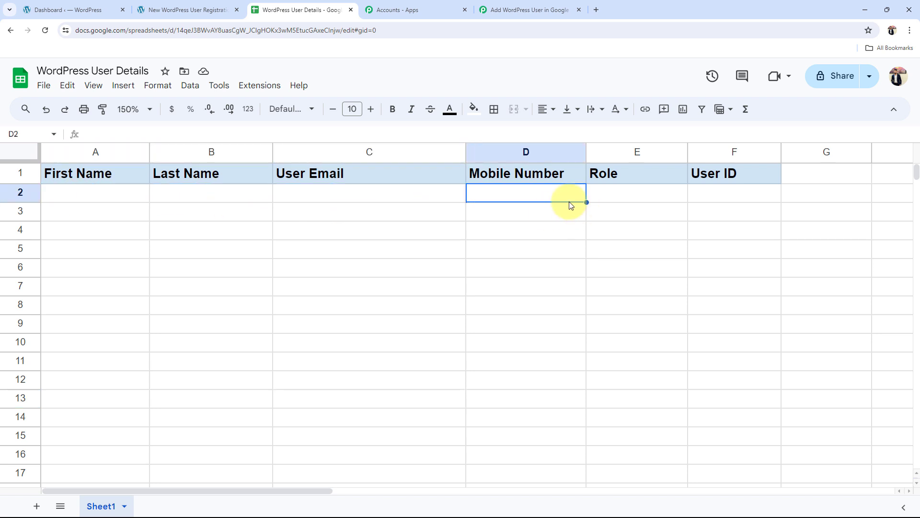
{"action": "left_click", "coordinate": [164, 323]}
{"action": "left_click", "coordinate": [185, 418]}
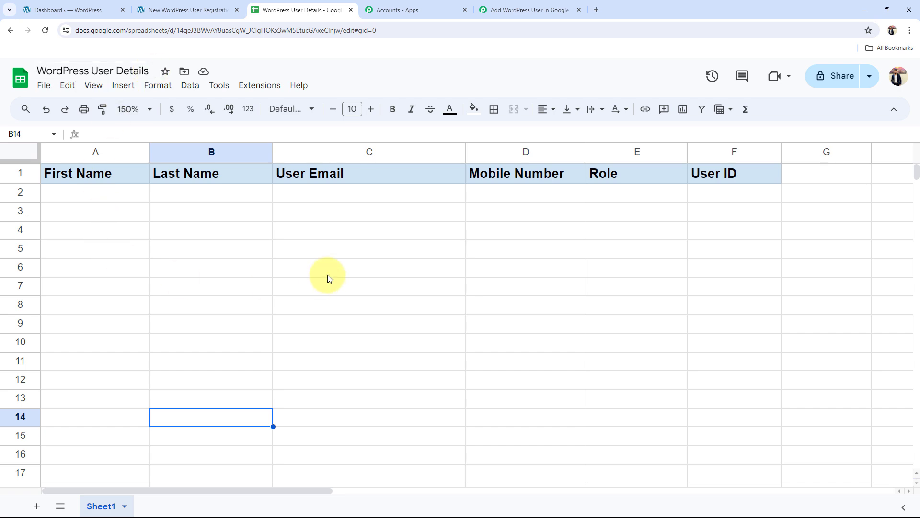
Step: Switch to the WordPress site and review the fields of the New WordPress User Registration form
{"action": "left_click", "coordinate": [43, 9]}
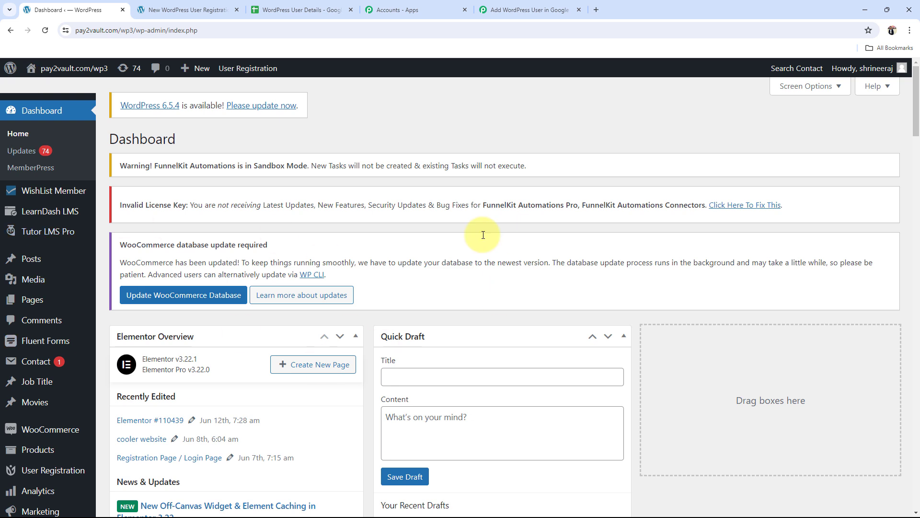
{"action": "left_click", "coordinate": [187, 6]}
{"action": "left_click_drag", "start_coordinate": [156, 216], "coordinate": [153, 273]}
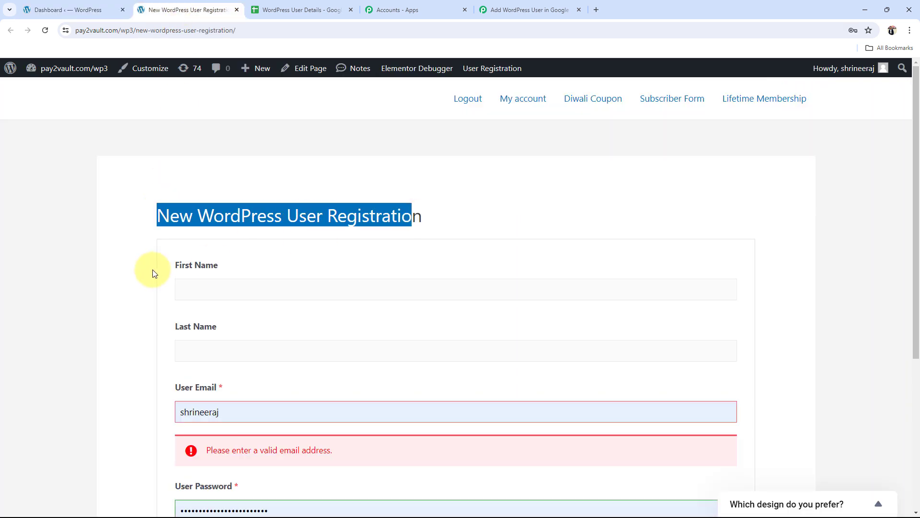
{"action": "left_click", "coordinate": [154, 273]}
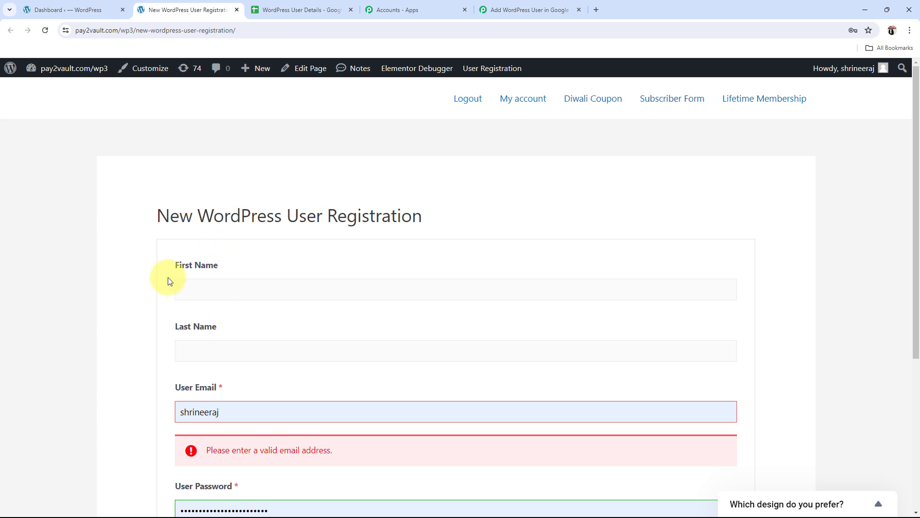
{"action": "left_click", "coordinate": [72, 10]}
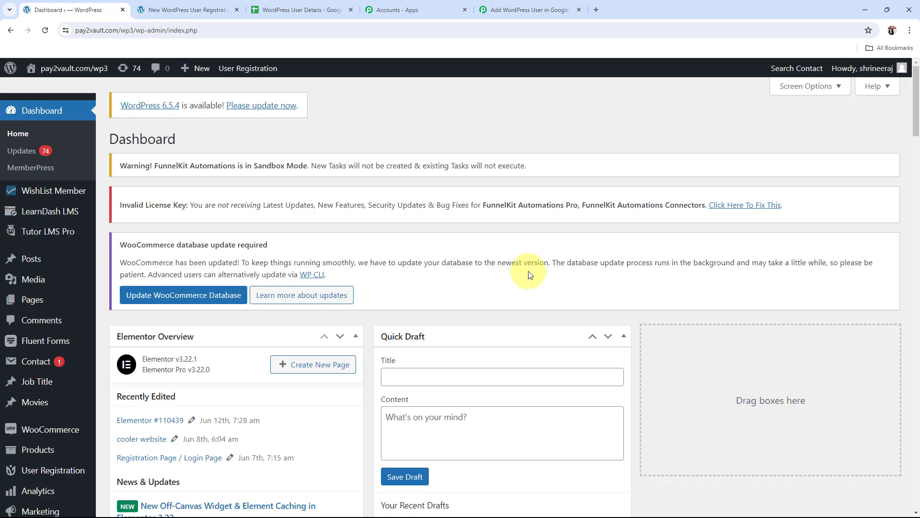
Step: Review the First Name, Last Name and User Email columns in the WordPress User Details spreadsheet again
{"action": "left_click", "coordinate": [309, 10]}
{"action": "left_click", "coordinate": [103, 194]}
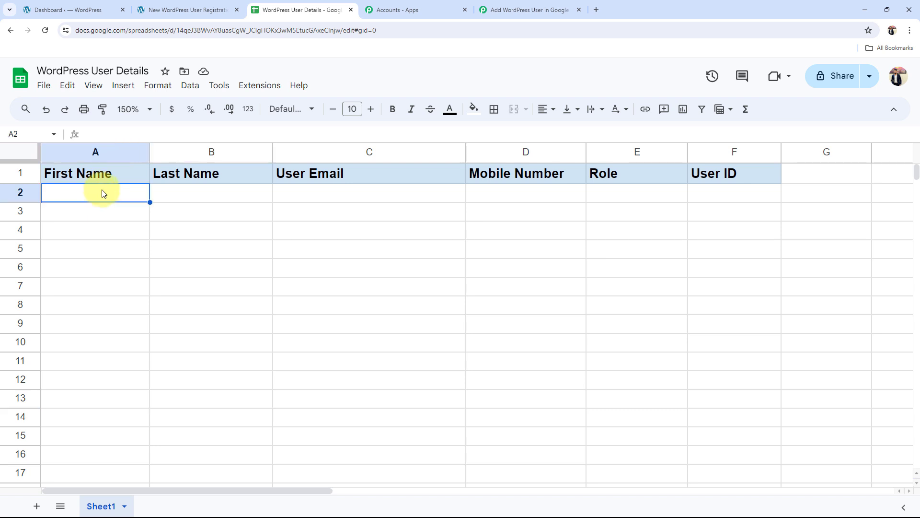
{"action": "left_click", "coordinate": [221, 196]}
{"action": "left_click", "coordinate": [349, 195]}
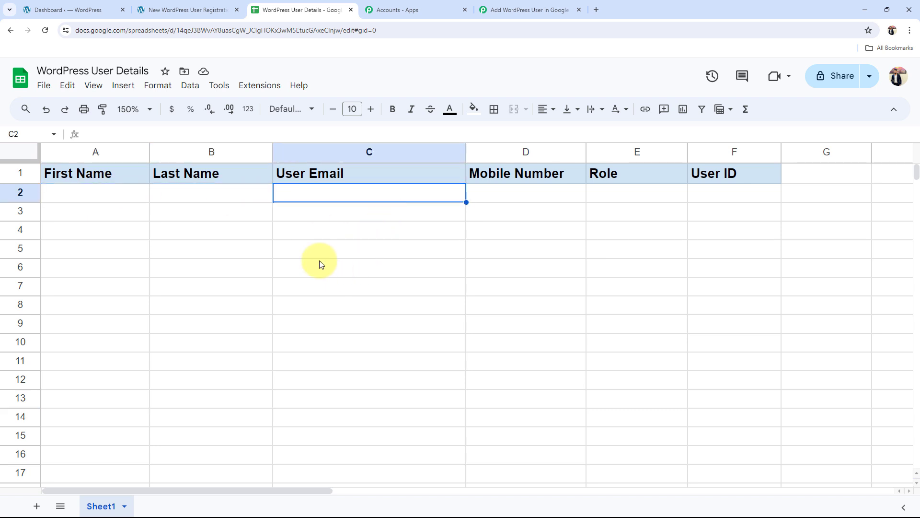
{"action": "left_click", "coordinate": [40, 8]}
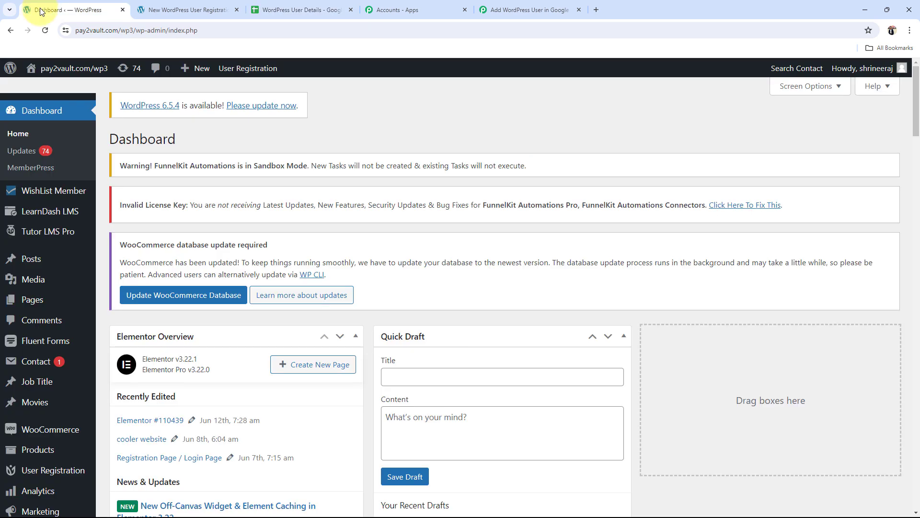
{"action": "left_click", "coordinate": [271, 10]}
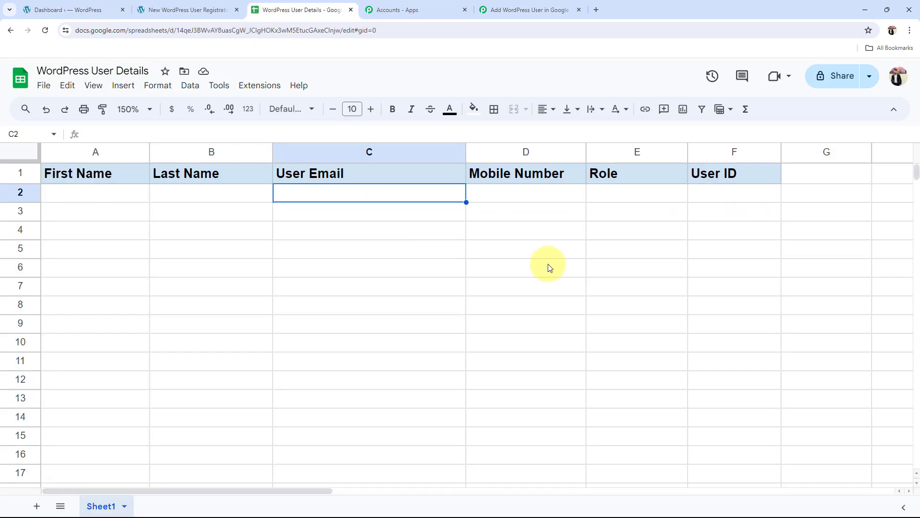
Step: In the Pabbly Connect workflow, set the trigger to WordPress with the User Registers event and collapse the trigger step
{"action": "left_click", "coordinate": [519, 9]}
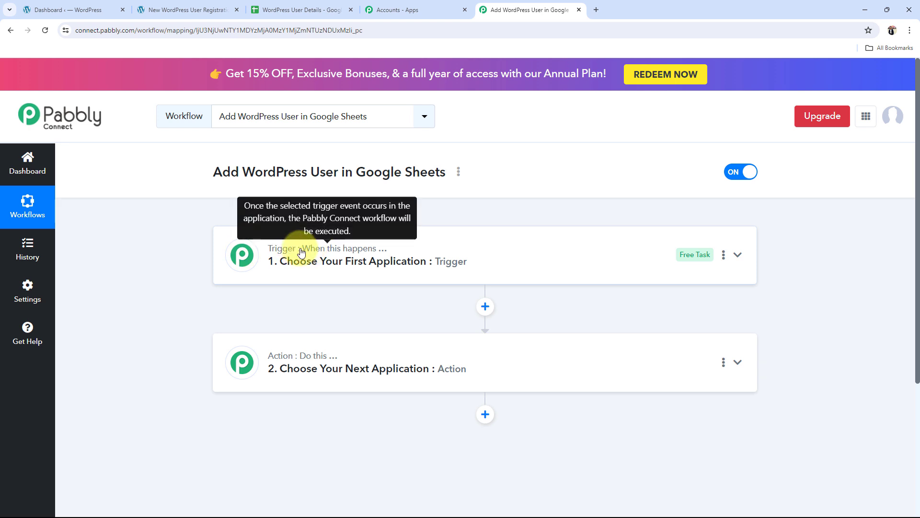
{"action": "left_click", "coordinate": [278, 261]}
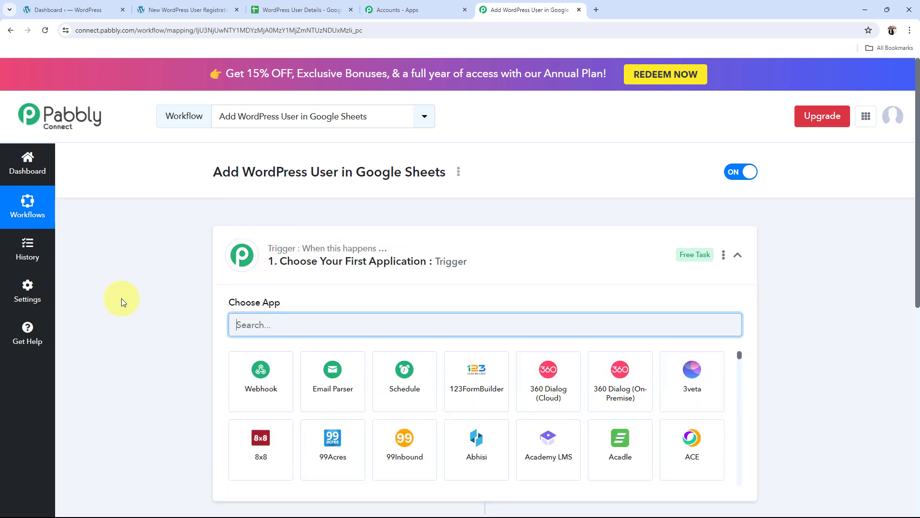
{"action": "type", "text": "Wordp"}
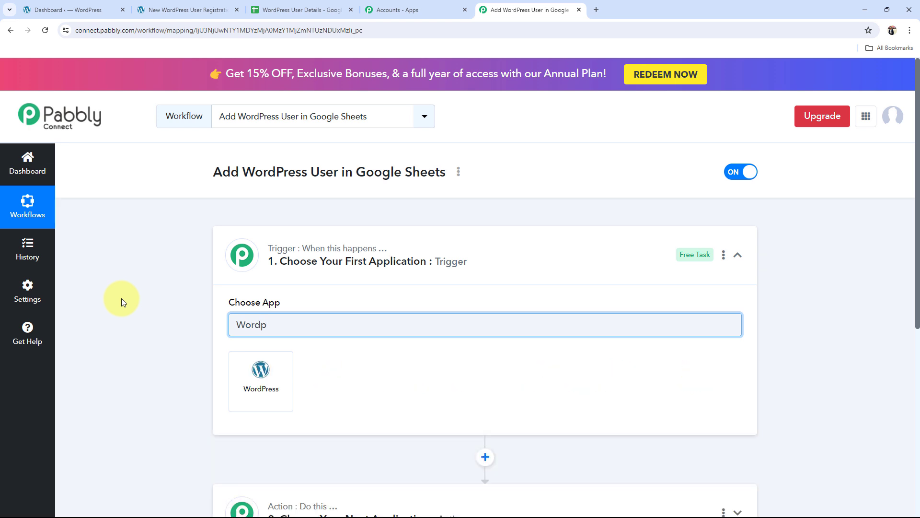
{"action": "left_click", "coordinate": [255, 377]}
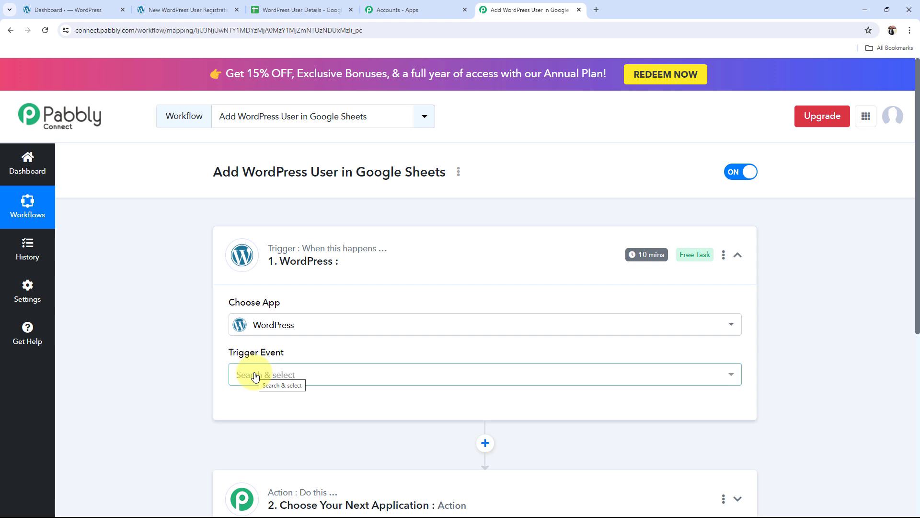
{"action": "left_click", "coordinate": [254, 376]}
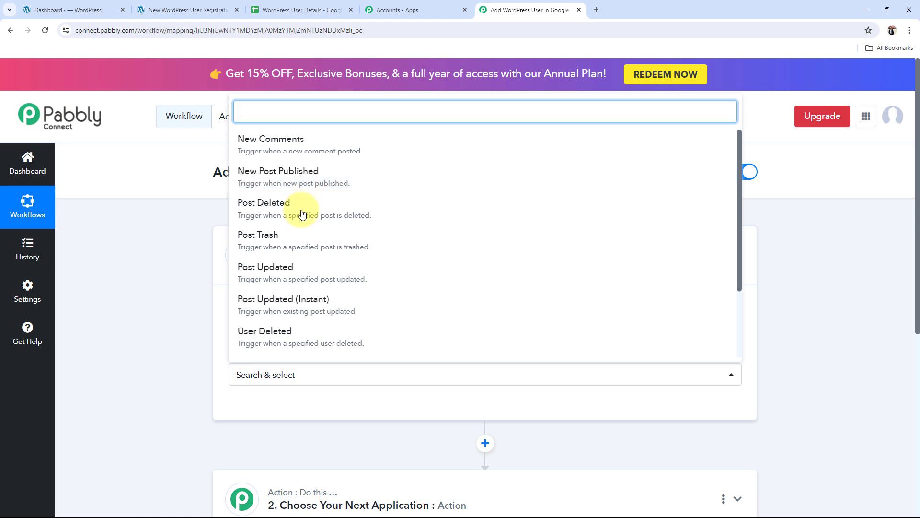
{"action": "scroll", "coordinate": [292, 230], "scroll_direction": "down", "scroll_amount": 3}
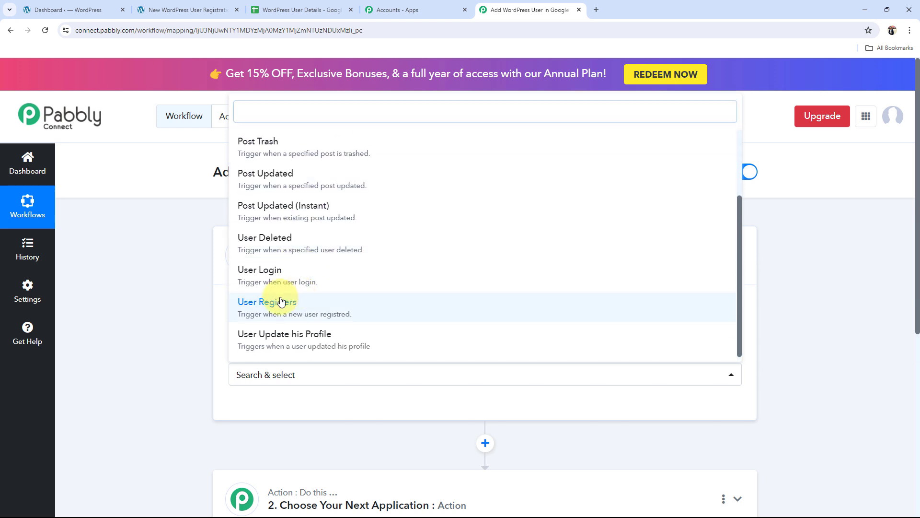
{"action": "left_click", "coordinate": [282, 301]}
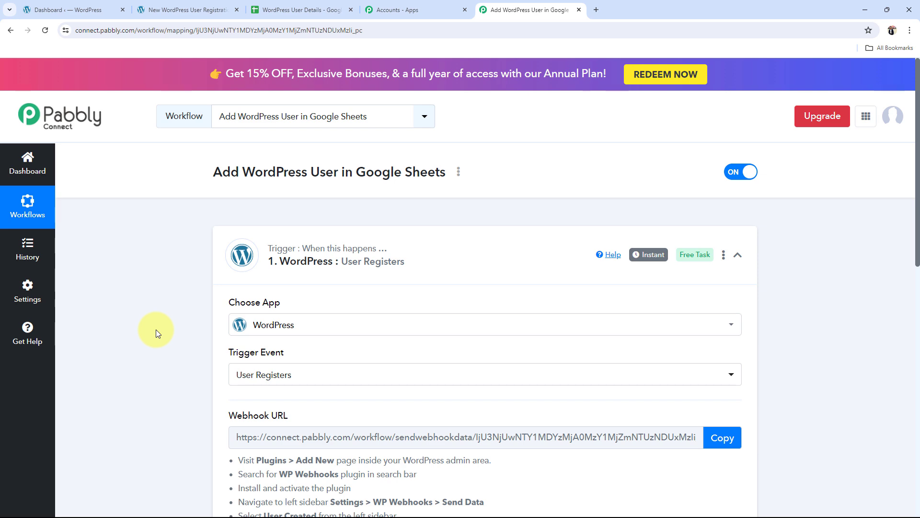
{"action": "left_click", "coordinate": [360, 261]}
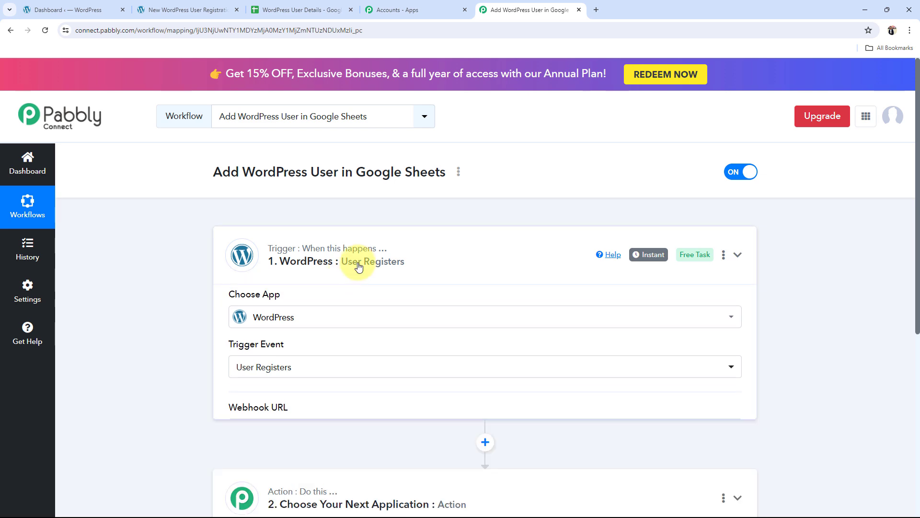
Step: Set the workflow's action step to Google Sheets with the Add New Row event
{"action": "scroll", "coordinate": [192, 382], "scroll_direction": "down", "scroll_amount": 3}
{"action": "left_click", "coordinate": [243, 263]}
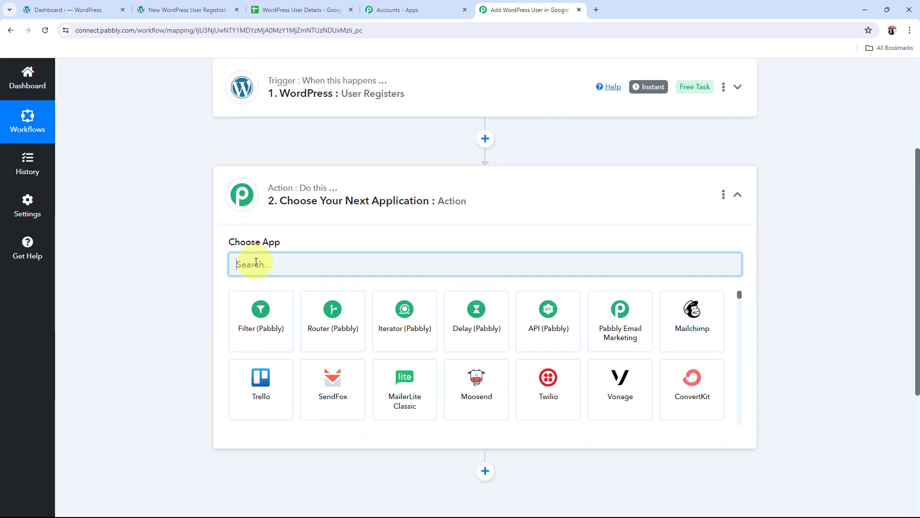
{"action": "type", "text": "Google"}
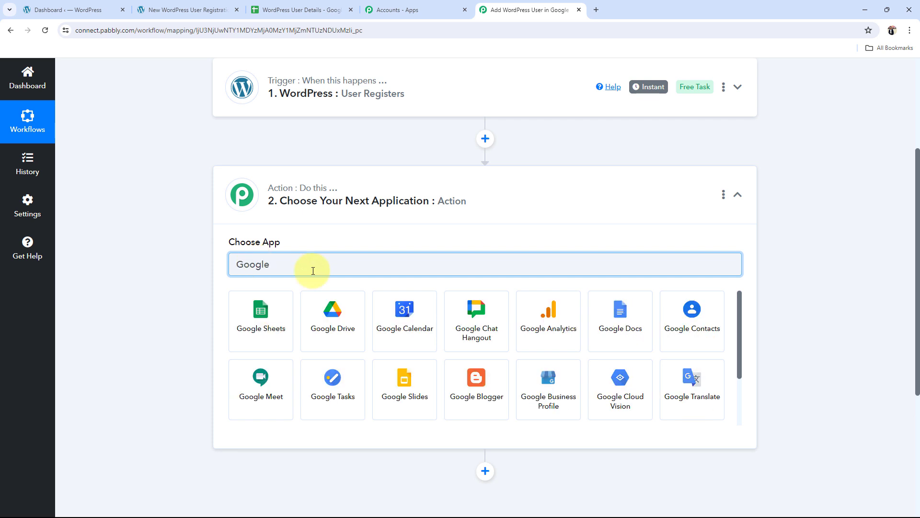
{"action": "left_click", "coordinate": [262, 321]}
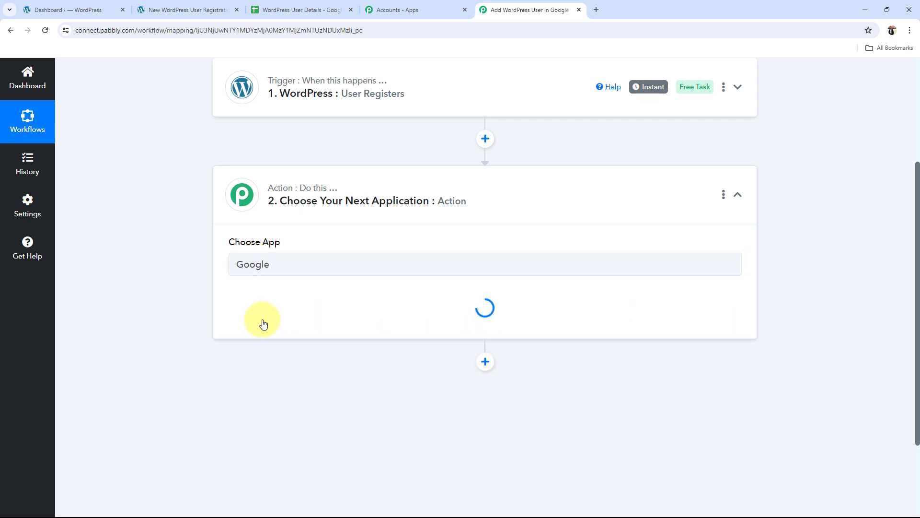
{"action": "left_click", "coordinate": [266, 316]}
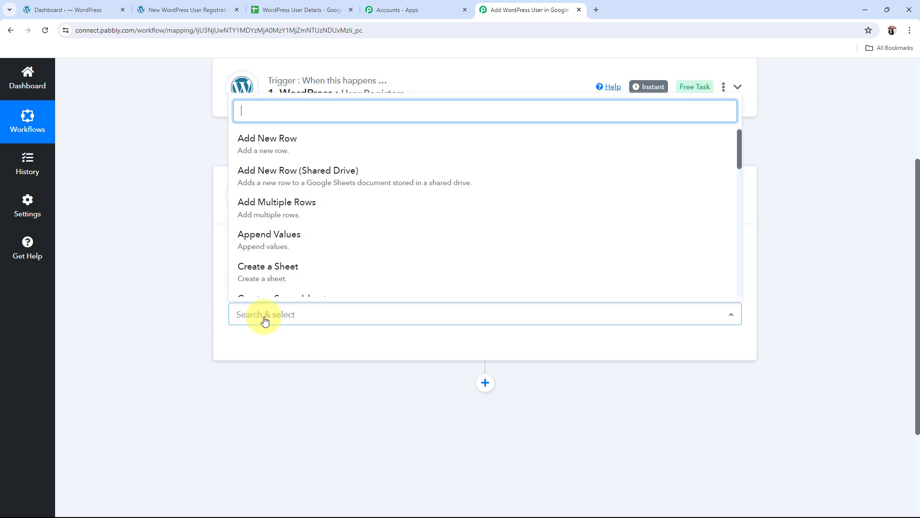
{"action": "left_click", "coordinate": [260, 139]}
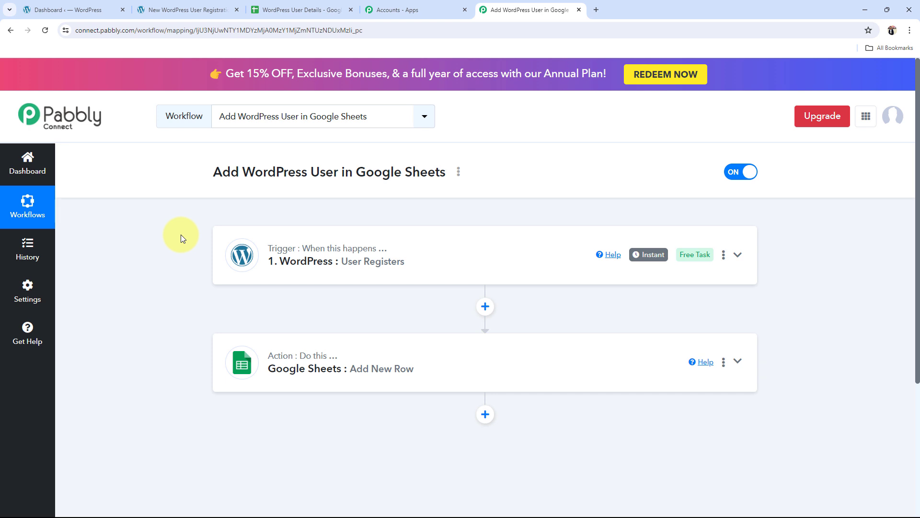
Step: Expand the WordPress trigger step and review its webhook setup instructions, checking the WordPress dashboard alongside
{"action": "left_click", "coordinate": [361, 263]}
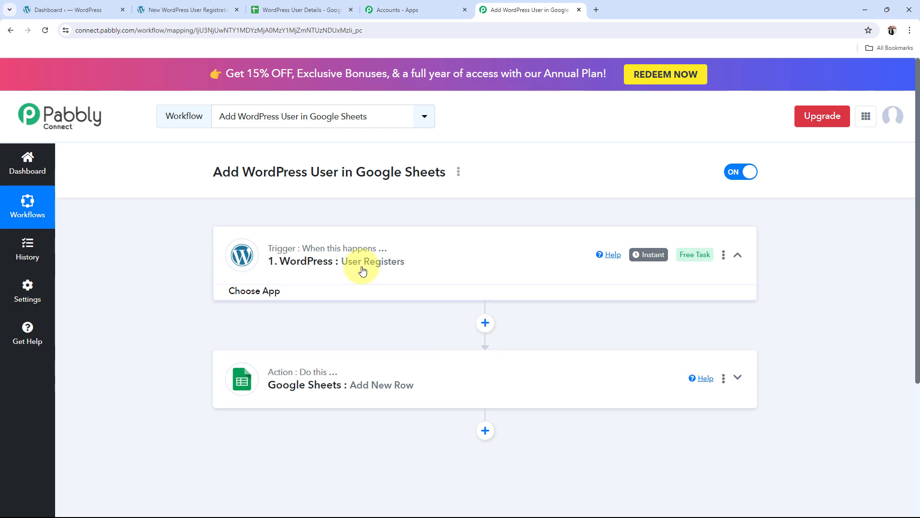
{"action": "scroll", "coordinate": [224, 347], "scroll_direction": "down", "scroll_amount": 2}
{"action": "left_click", "coordinate": [67, 10]}
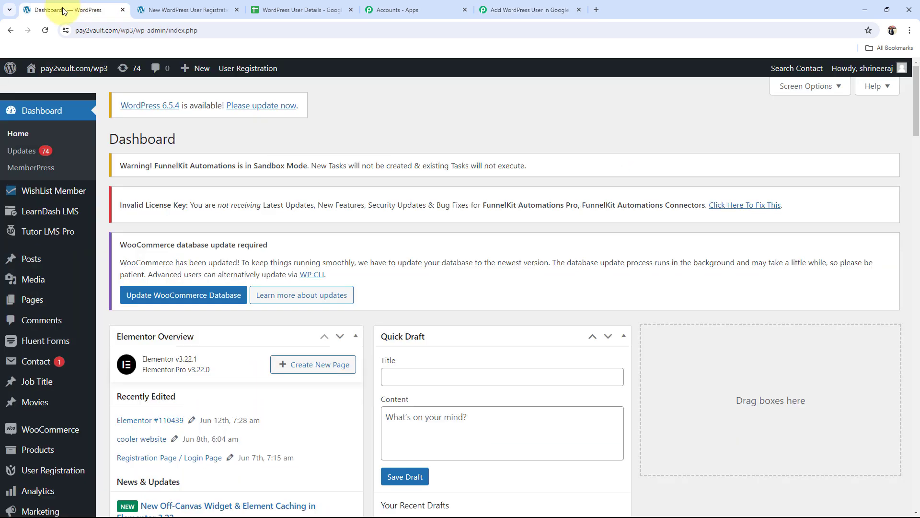
{"action": "left_click", "coordinate": [512, 6]}
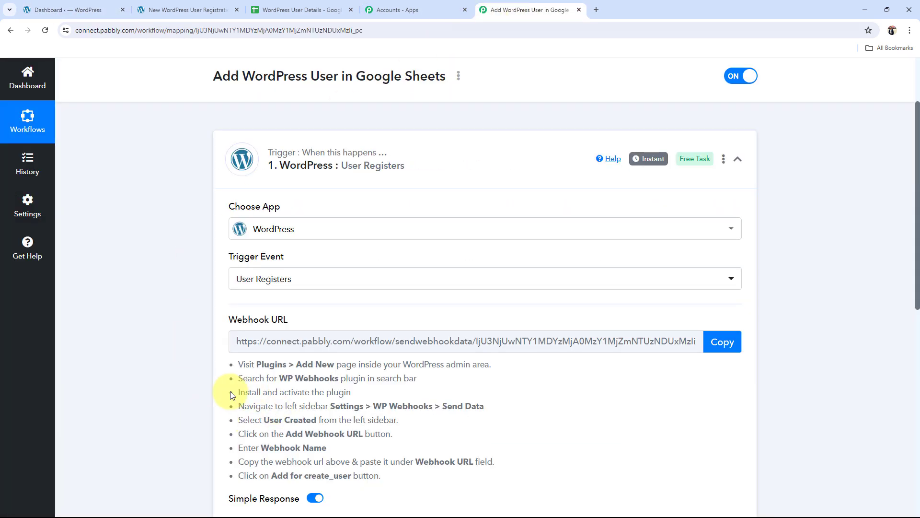
{"action": "scroll", "coordinate": [230, 391], "scroll_direction": "down", "scroll_amount": 1}
{"action": "mouse_move", "coordinate": [243, 451]}
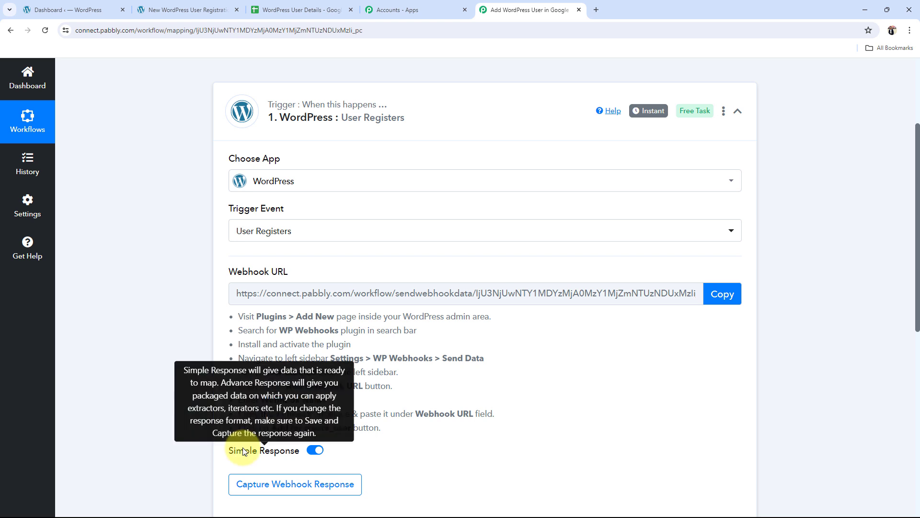
{"action": "scroll", "coordinate": [136, 336], "scroll_direction": "up", "scroll_amount": 1}
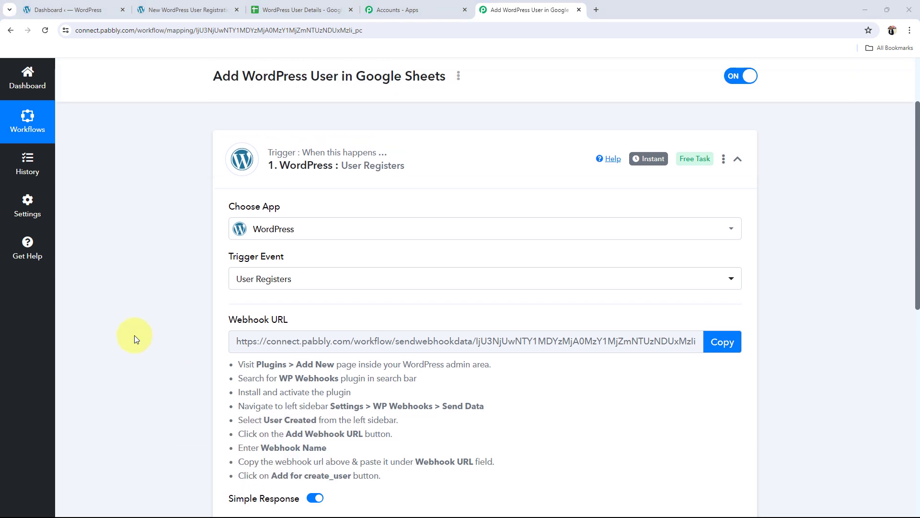
{"action": "scroll", "coordinate": [151, 344], "scroll_direction": "down", "scroll_amount": 2}
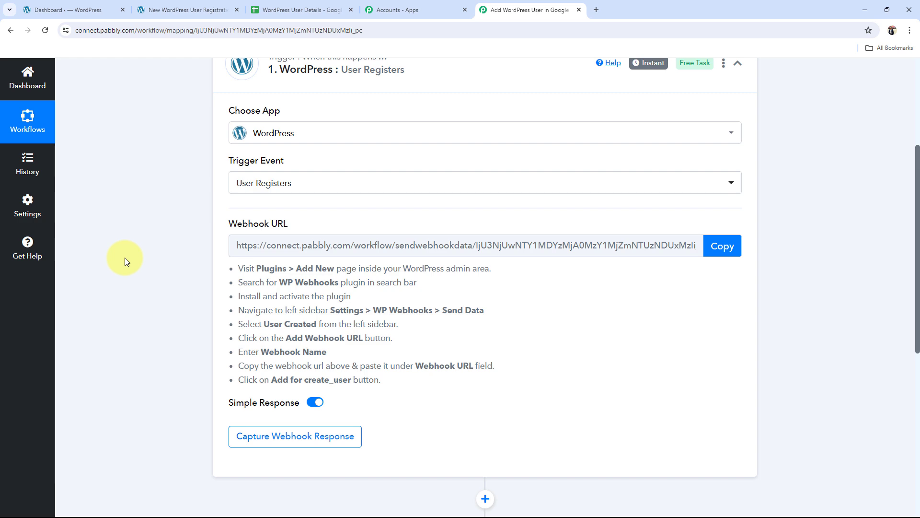
{"action": "left_click", "coordinate": [114, 8]}
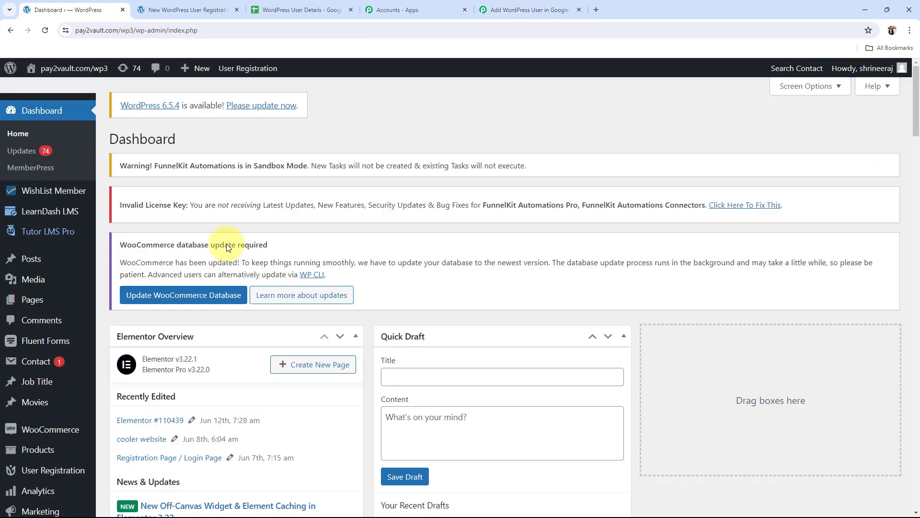
{"action": "left_click", "coordinate": [510, 6]}
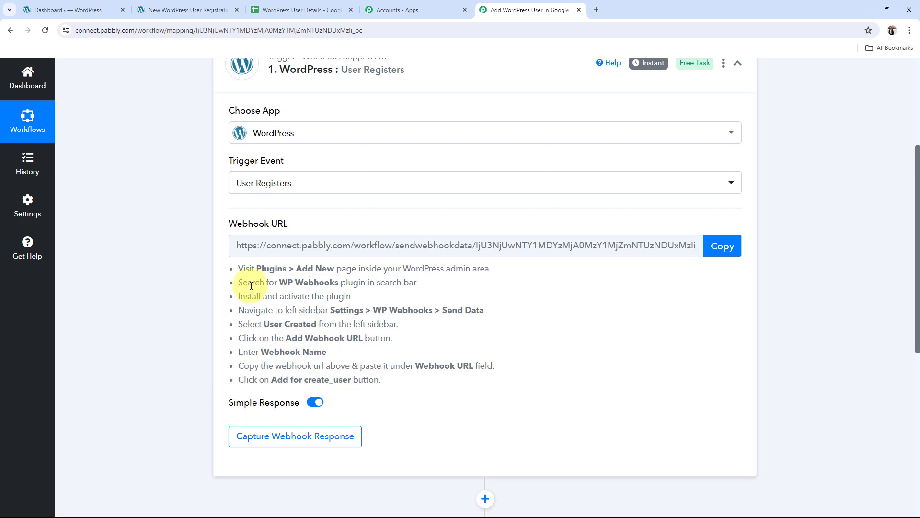
Step: Copy the webhook URL from the WordPress trigger step
{"action": "left_click_drag", "start_coordinate": [229, 223], "coordinate": [283, 223]}
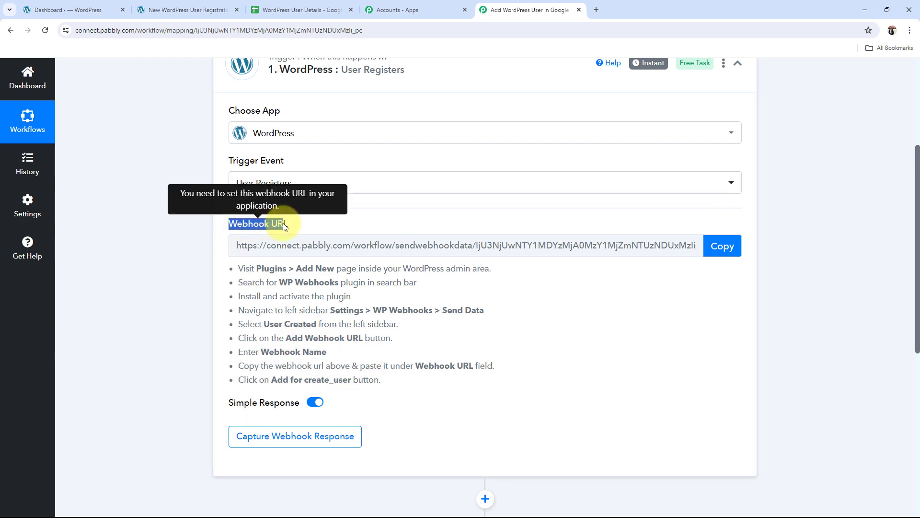
{"action": "left_click", "coordinate": [723, 246]}
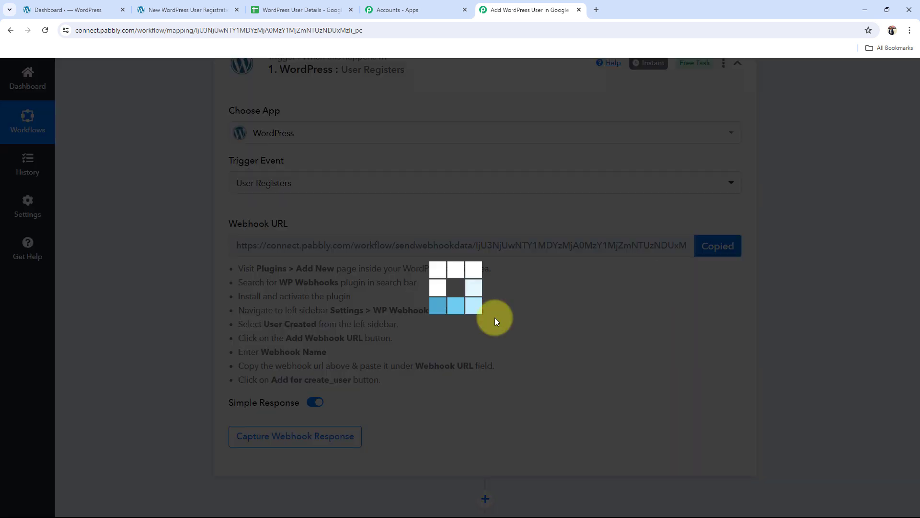
{"action": "left_click_drag", "start_coordinate": [225, 262], "coordinate": [531, 372]}
{"action": "left_click", "coordinate": [602, 322]}
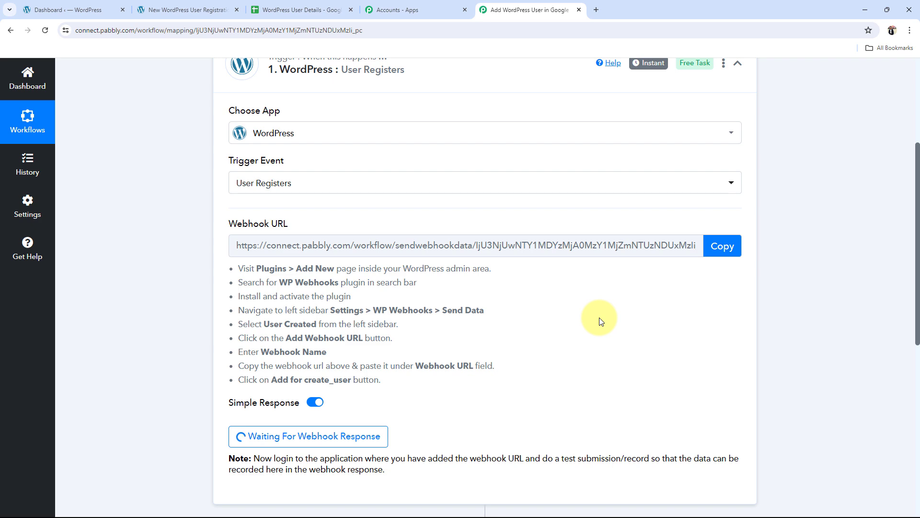
Step: Switch to the WordPress dashboard, search the plugins to add for "wp webhook" and locate the WP Webhooks plugin
{"action": "left_click", "coordinate": [55, 10]}
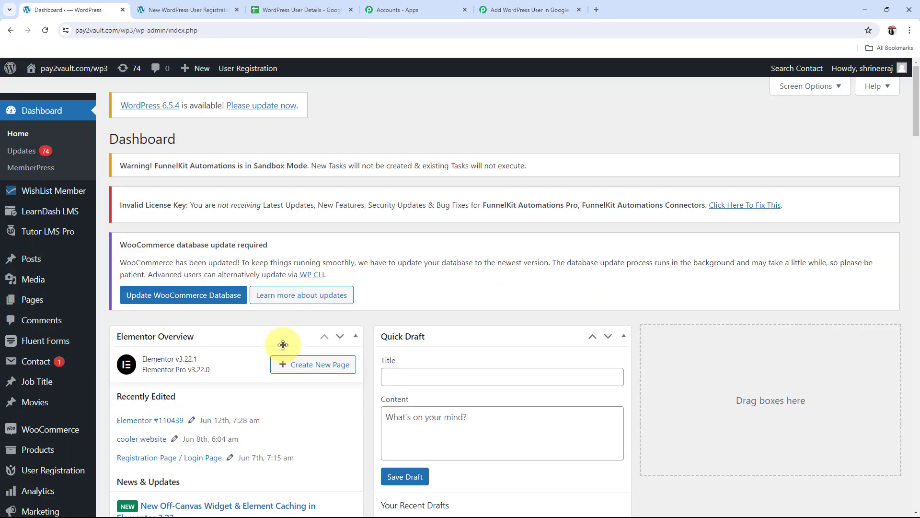
{"action": "scroll", "coordinate": [51, 417], "scroll_direction": "down", "scroll_amount": 6}
{"action": "mouse_move", "coordinate": [27, 391]}
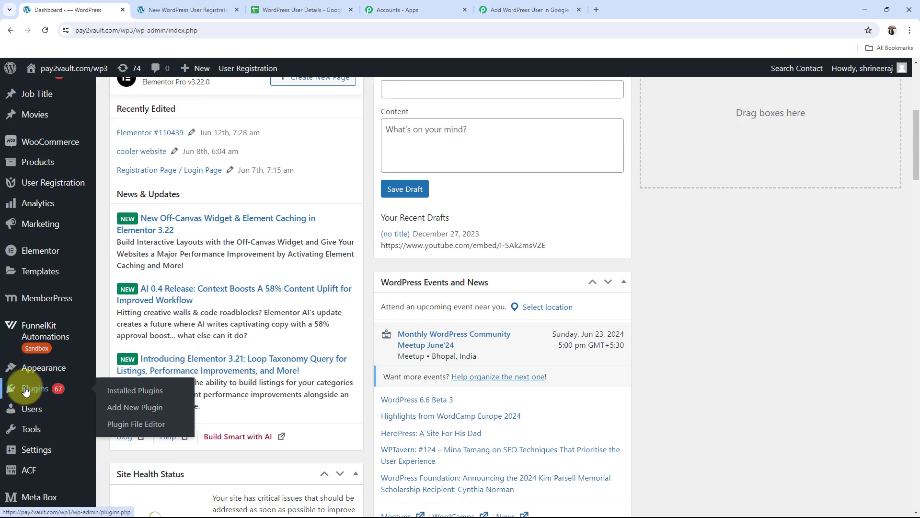
{"action": "left_click", "coordinate": [114, 408]}
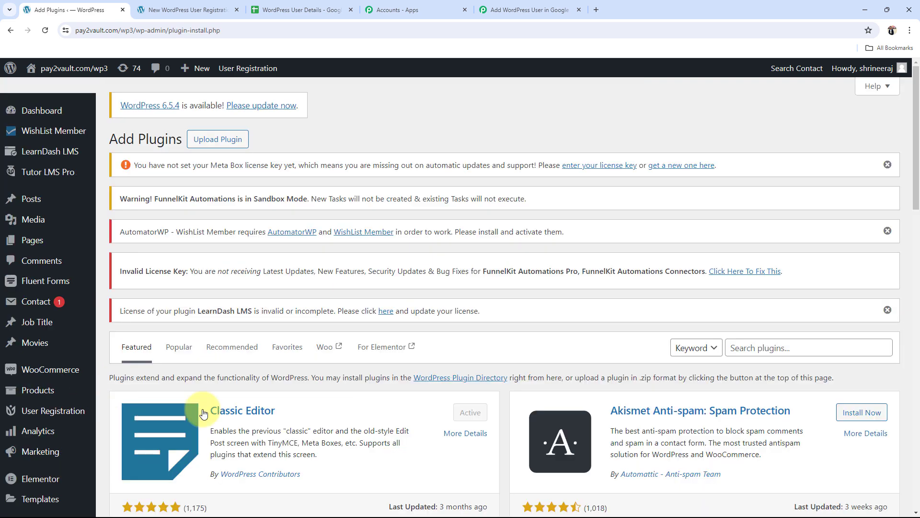
{"action": "left_click", "coordinate": [786, 348]}
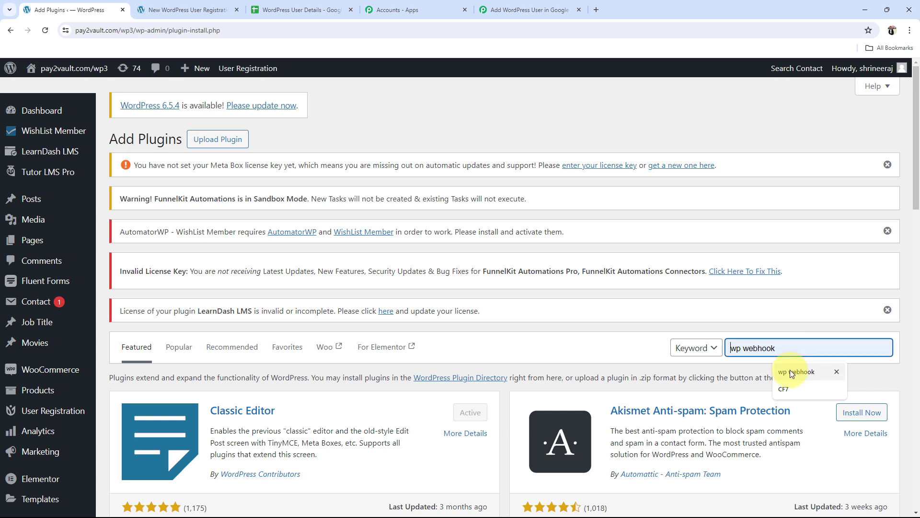
{"action": "left_click", "coordinate": [790, 370]}
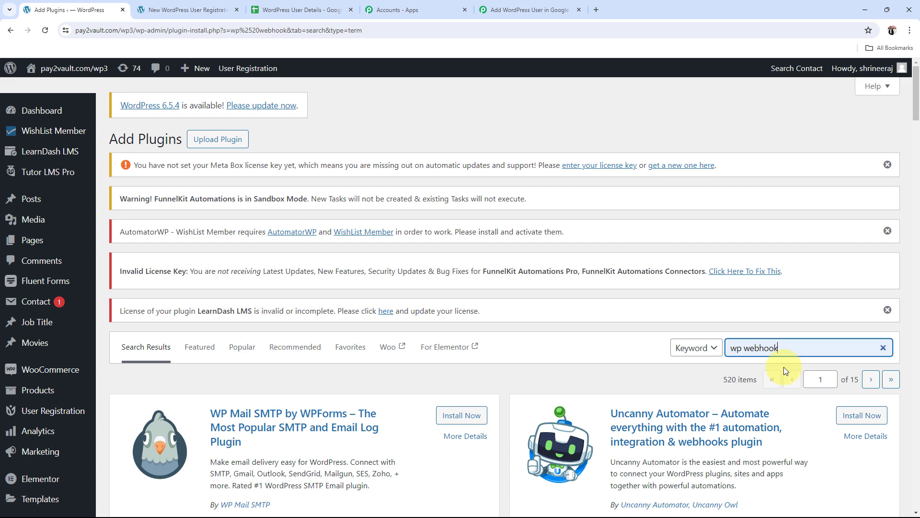
{"action": "scroll", "coordinate": [607, 379], "scroll_direction": "down", "scroll_amount": 7}
{"action": "scroll", "coordinate": [608, 378], "scroll_direction": "down", "scroll_amount": 1}
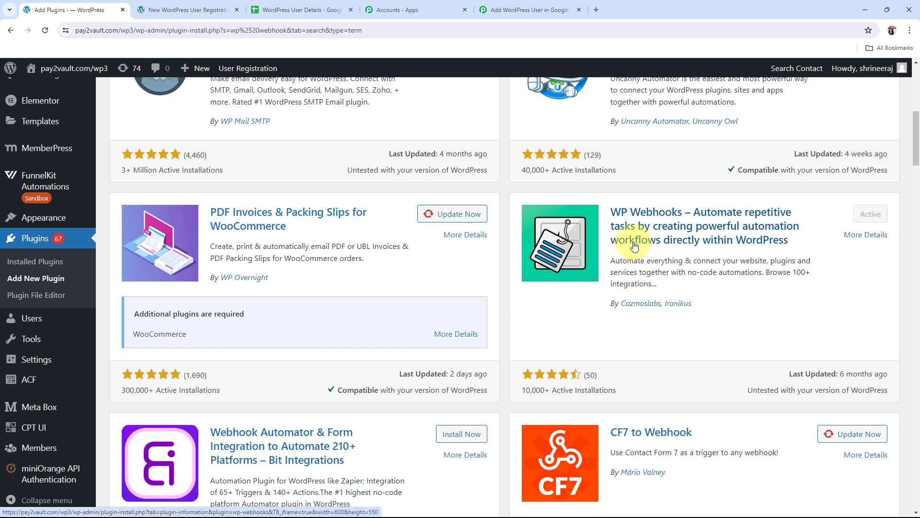
Step: Open the WP Webhooks settings in WordPress and go to the Send Data page
{"action": "mouse_move", "coordinate": [19, 360]}
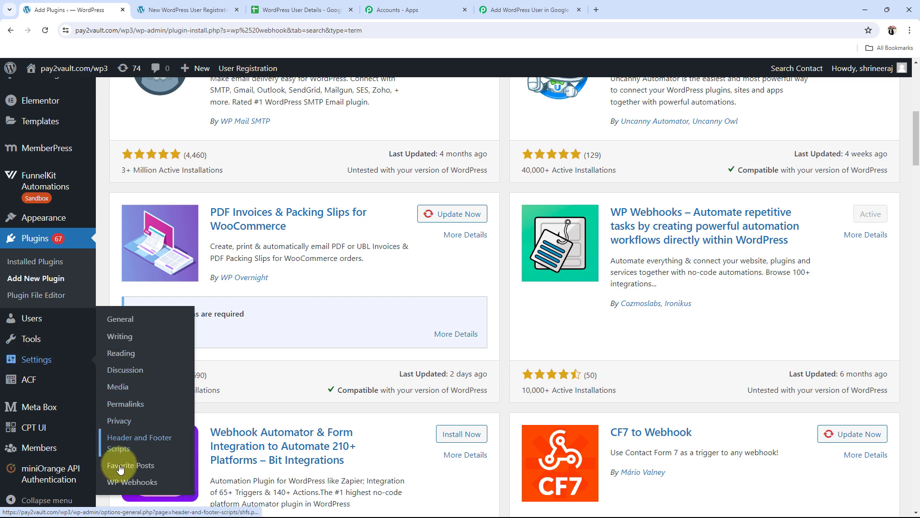
{"action": "left_click", "coordinate": [123, 482]}
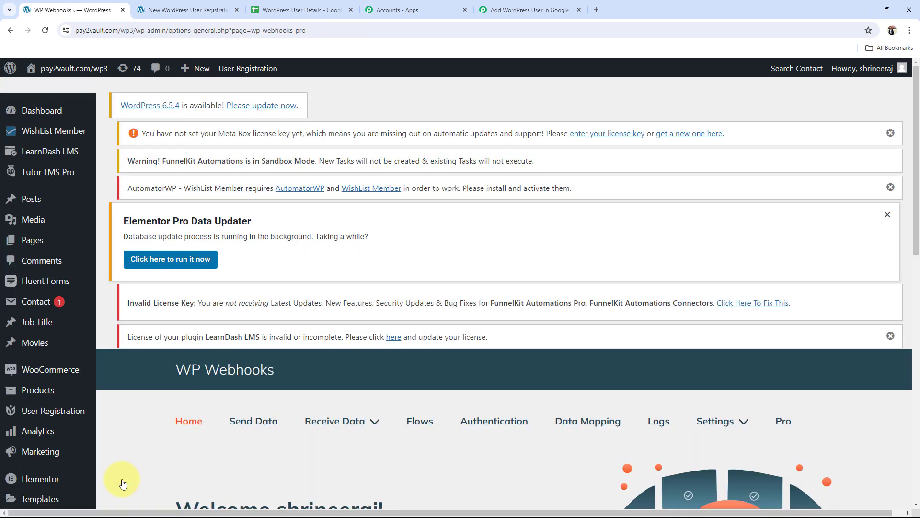
{"action": "scroll", "coordinate": [192, 431], "scroll_direction": "down", "scroll_amount": 3}
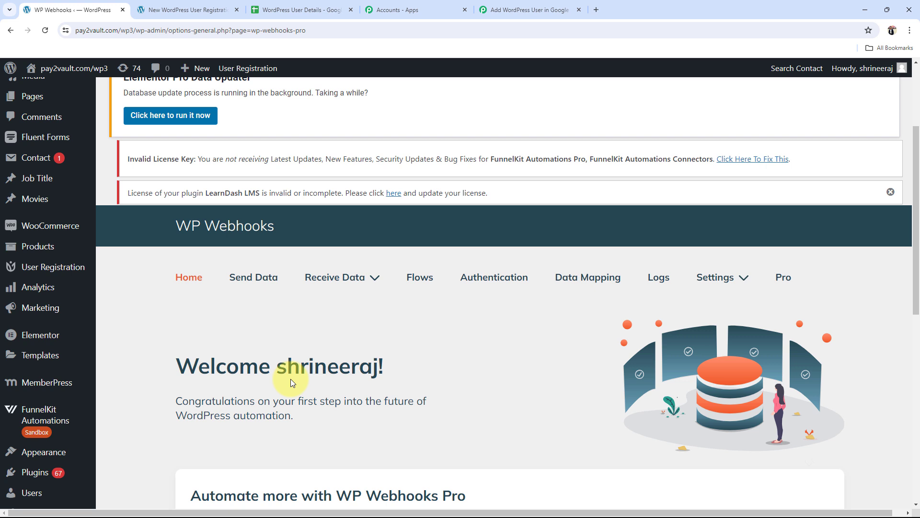
{"action": "left_click", "coordinate": [265, 274]}
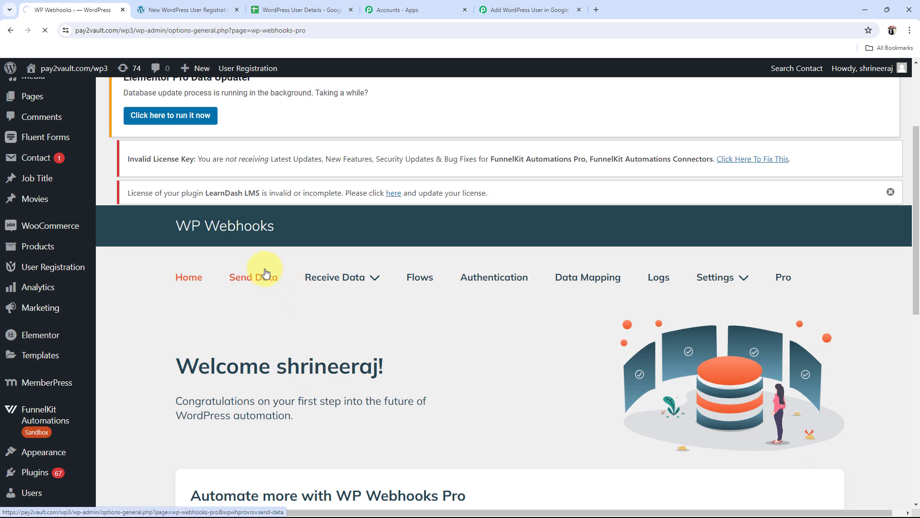
{"action": "scroll", "coordinate": [283, 370], "scroll_direction": "down", "scroll_amount": 3}
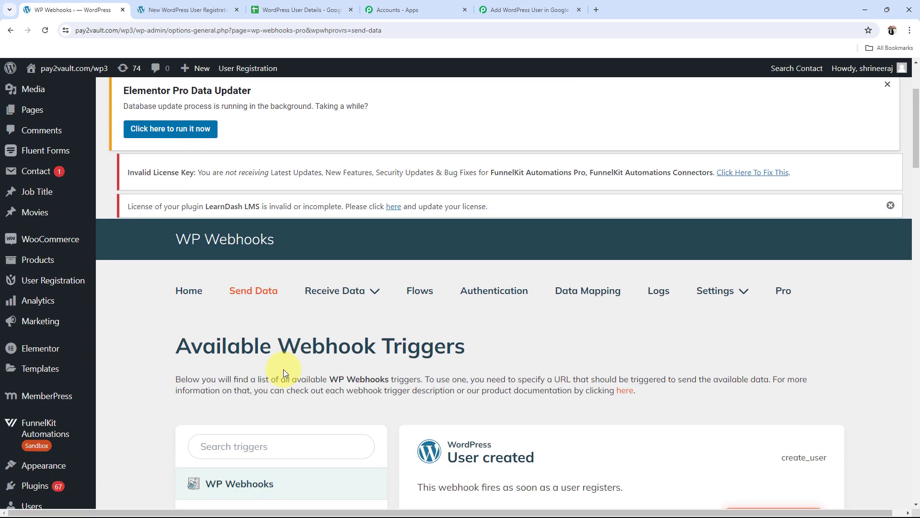
Step: Examine the available WordPress webhook triggers on the Send Data page, including the Post created trigger's existing webhooks
{"action": "scroll", "coordinate": [284, 370], "scroll_direction": "down", "scroll_amount": 10}
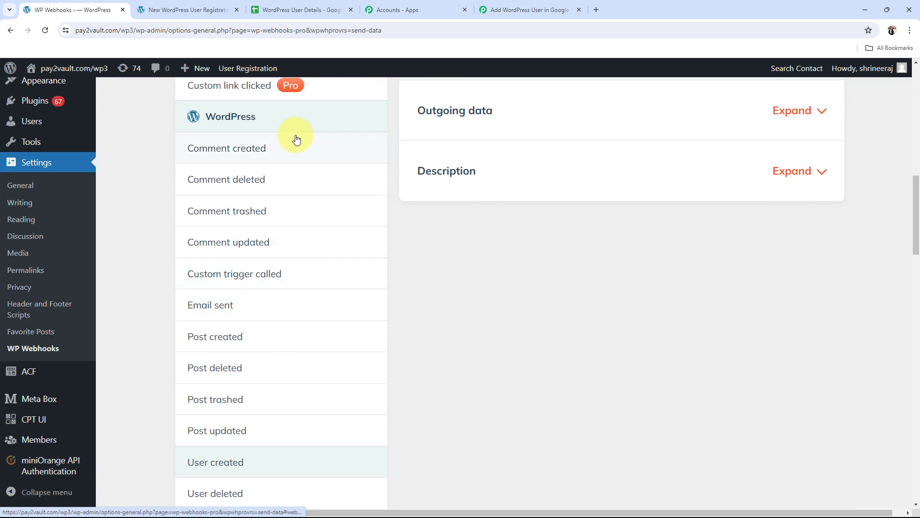
{"action": "scroll", "coordinate": [230, 329], "scroll_direction": "down", "scroll_amount": 6}
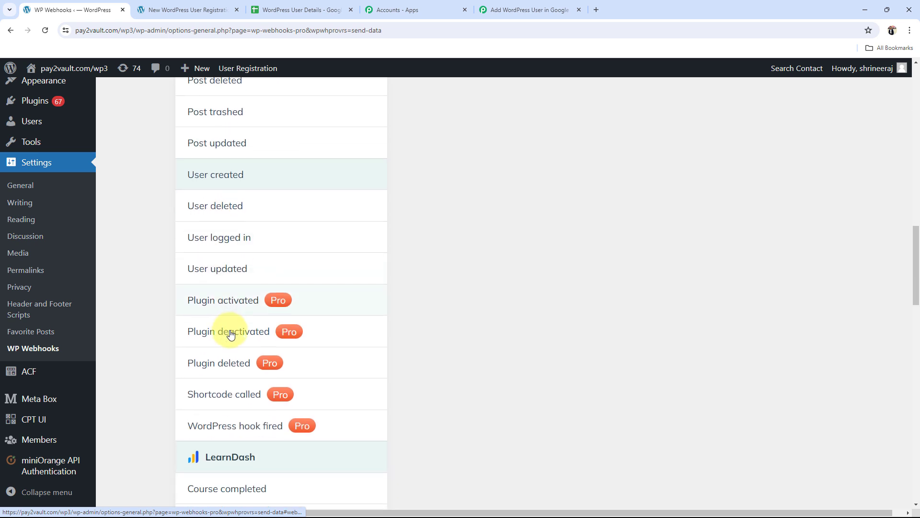
{"action": "scroll", "coordinate": [230, 335], "scroll_direction": "up", "scroll_amount": 7}
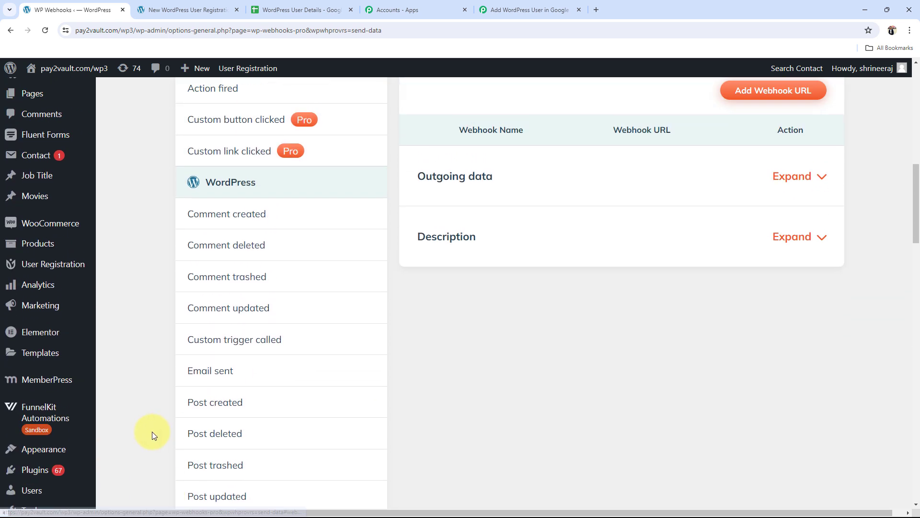
{"action": "scroll", "coordinate": [153, 434], "scroll_direction": "up", "scroll_amount": 1}
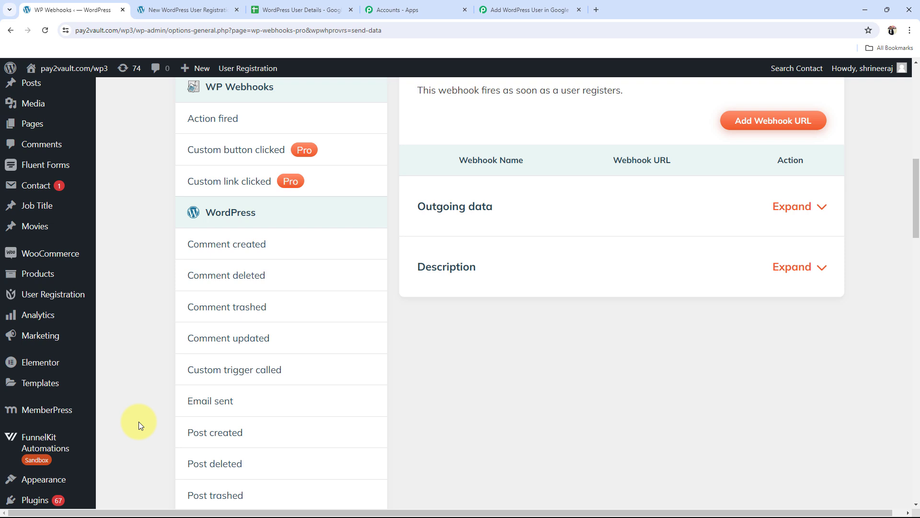
{"action": "scroll", "coordinate": [168, 416], "scroll_direction": "down", "scroll_amount": 3}
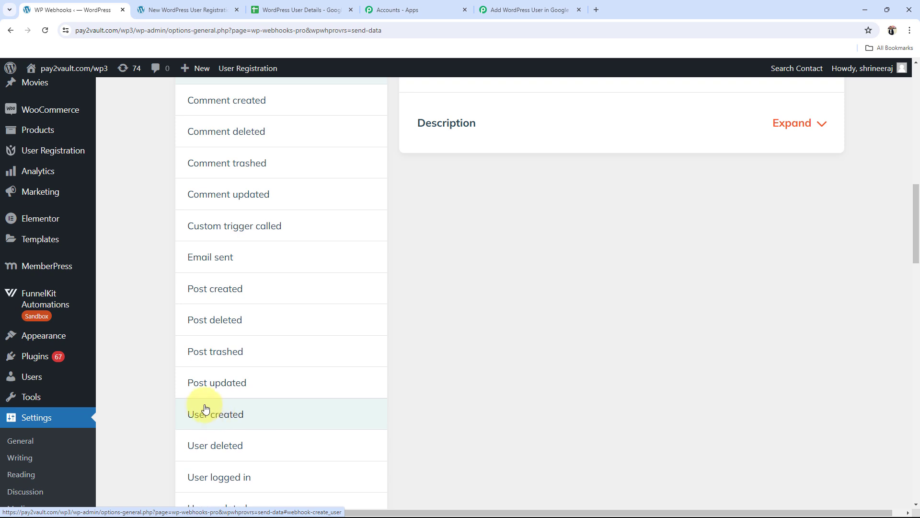
{"action": "scroll", "coordinate": [206, 407], "scroll_direction": "down", "scroll_amount": 1}
{"action": "scroll", "coordinate": [205, 408], "scroll_direction": "up", "scroll_amount": 2}
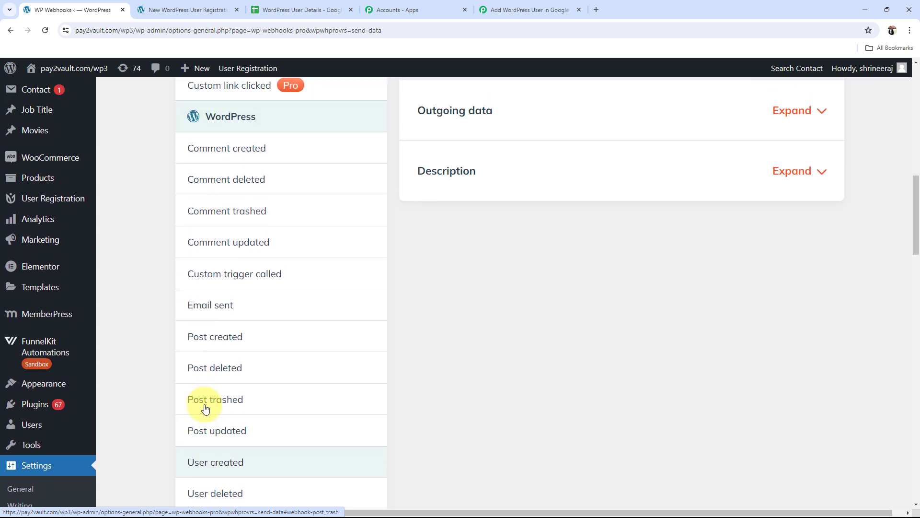
{"action": "left_click", "coordinate": [207, 345]}
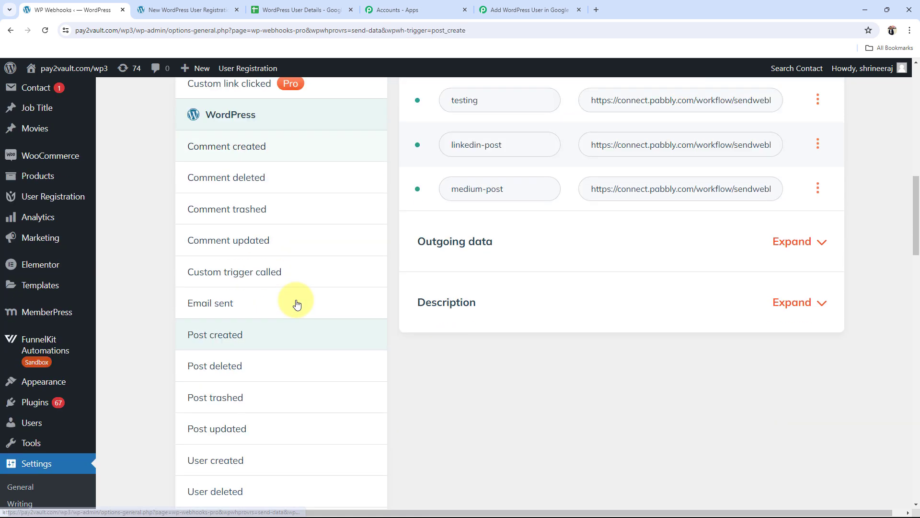
{"action": "scroll", "coordinate": [297, 304], "scroll_direction": "down", "scroll_amount": 4}
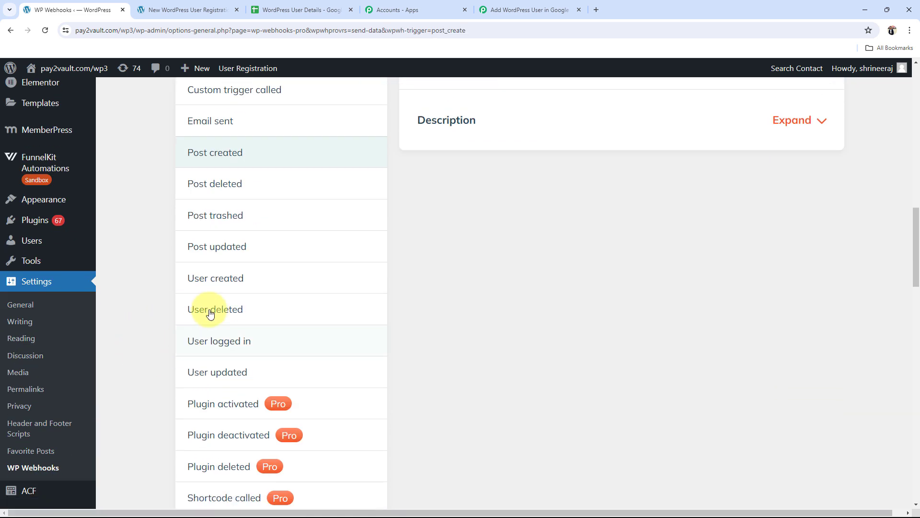
Step: Open the User created trigger in WP Webhooks and start a new webhook URL entry named "Google Sheets Test"
{"action": "left_click", "coordinate": [209, 286]}
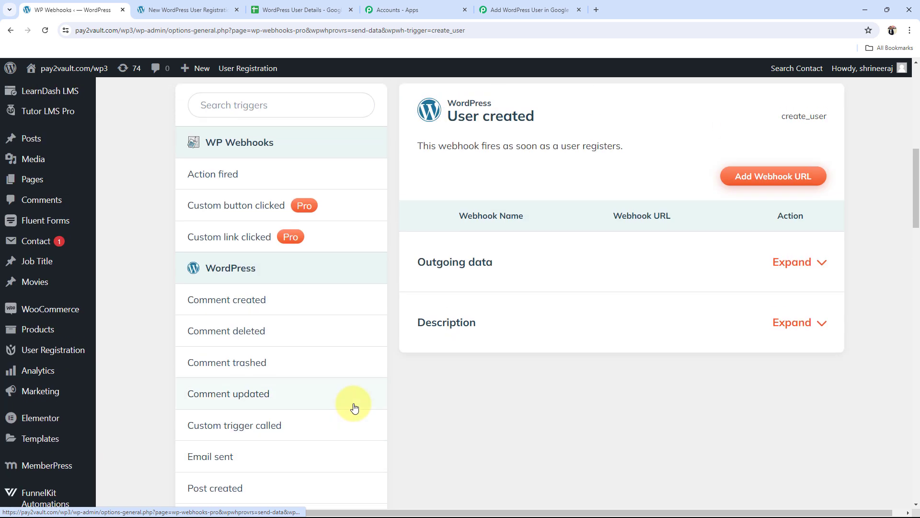
{"action": "left_click", "coordinate": [774, 178]}
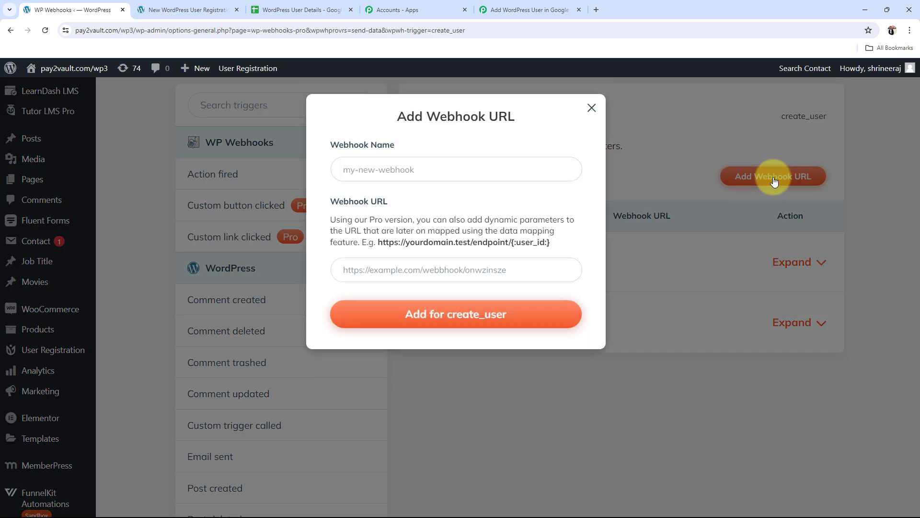
{"action": "left_click", "coordinate": [362, 168]}
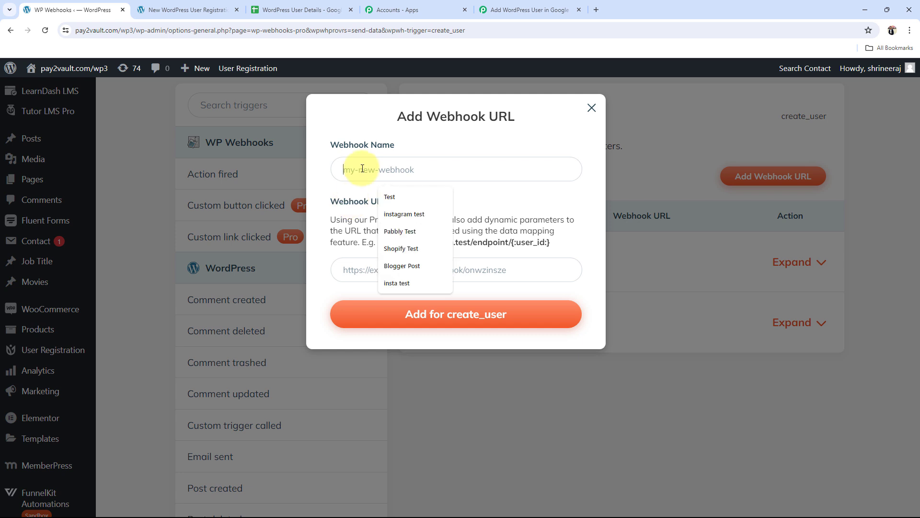
{"action": "type", "text": "Googl"}
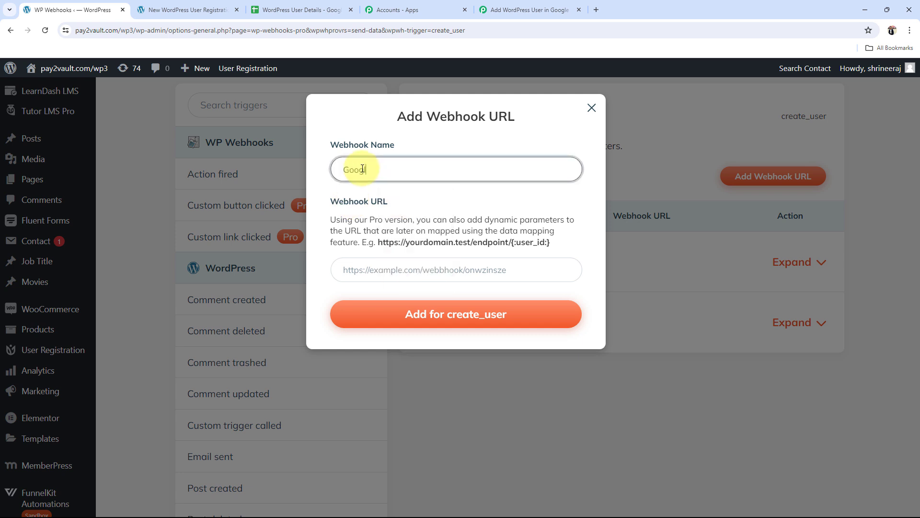
{"action": "type", "text": "e 6"}
{"action": "type", "text": "heets"}
{"action": "type", "text": " Test"}
Step: Copy the webhook URL from the Pabbly Connect workflow, paste it into the new WordPress webhook entry and add it for create_user
{"action": "left_click", "coordinate": [352, 269]}
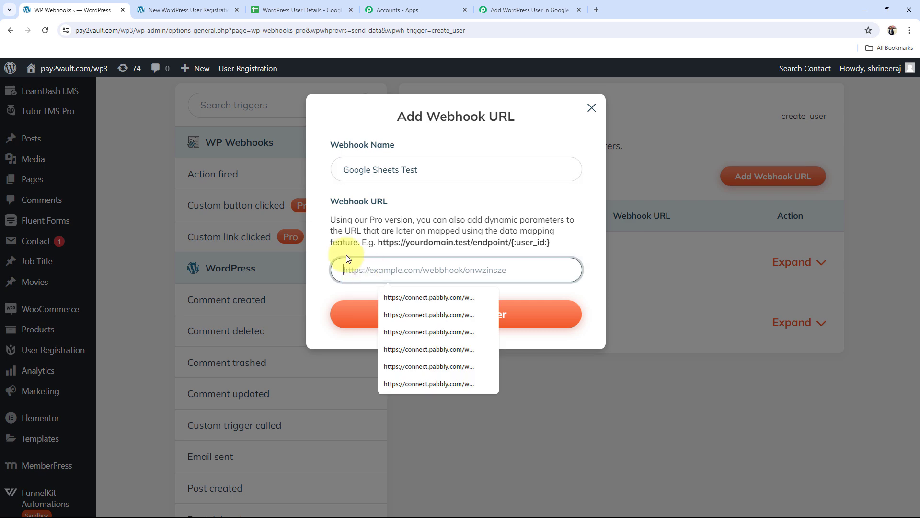
{"action": "left_click", "coordinate": [525, 9]}
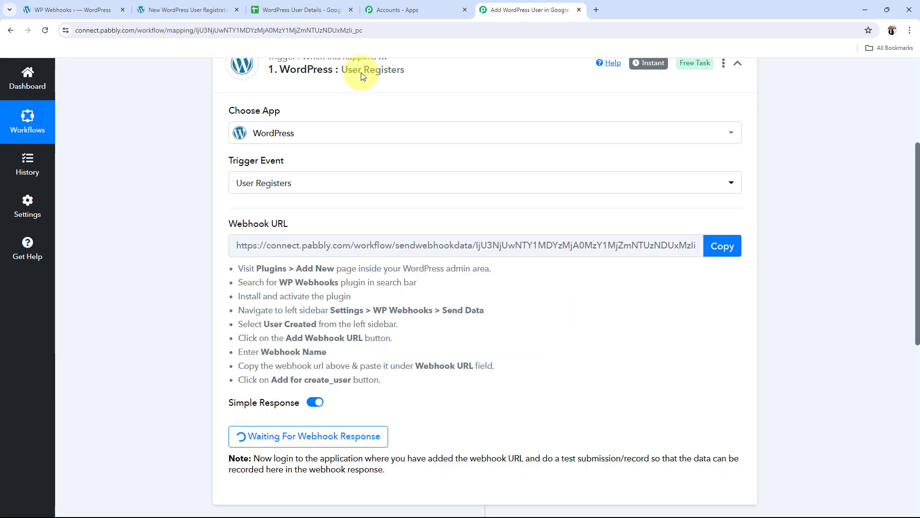
{"action": "left_click", "coordinate": [718, 246]}
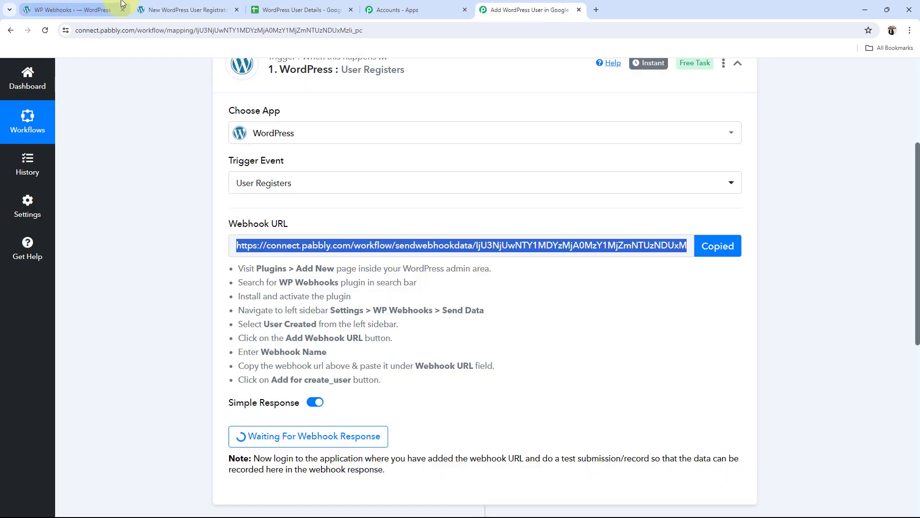
{"action": "left_click", "coordinate": [72, 10]}
{"action": "left_click", "coordinate": [427, 261]}
{"action": "key", "text": "ctrl+v"}
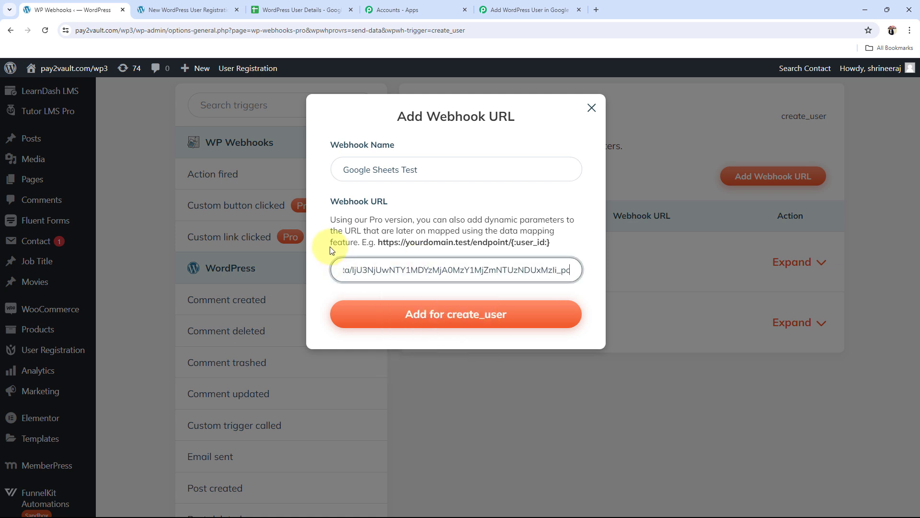
{"action": "left_click", "coordinate": [331, 252]}
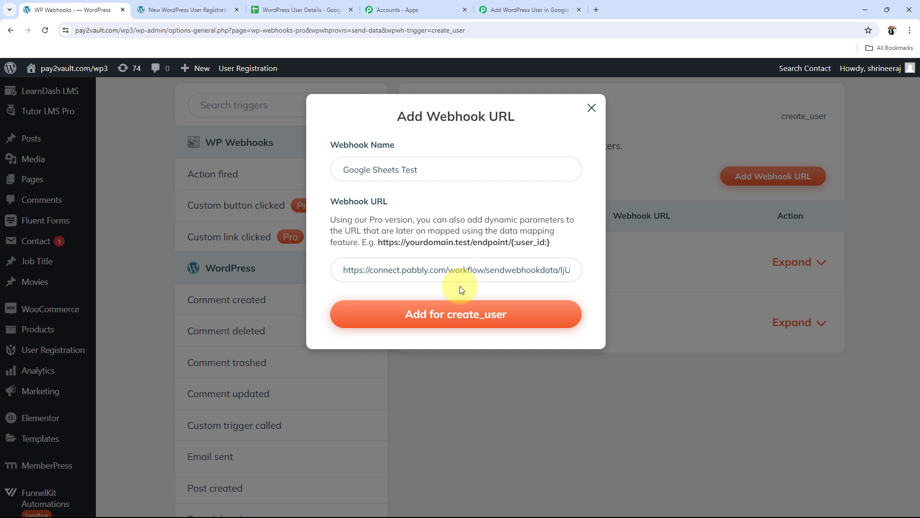
{"action": "left_click", "coordinate": [458, 328]}
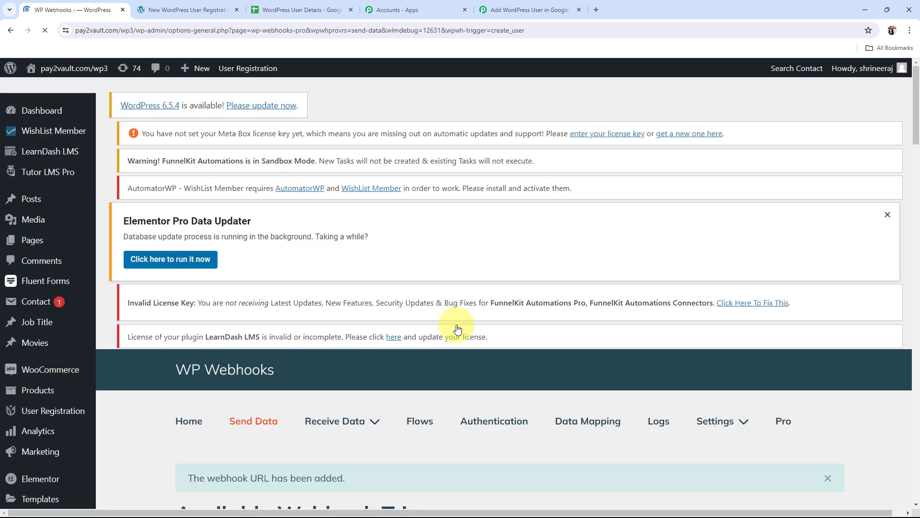
{"action": "scroll", "coordinate": [458, 327], "scroll_direction": "down", "scroll_amount": 8}
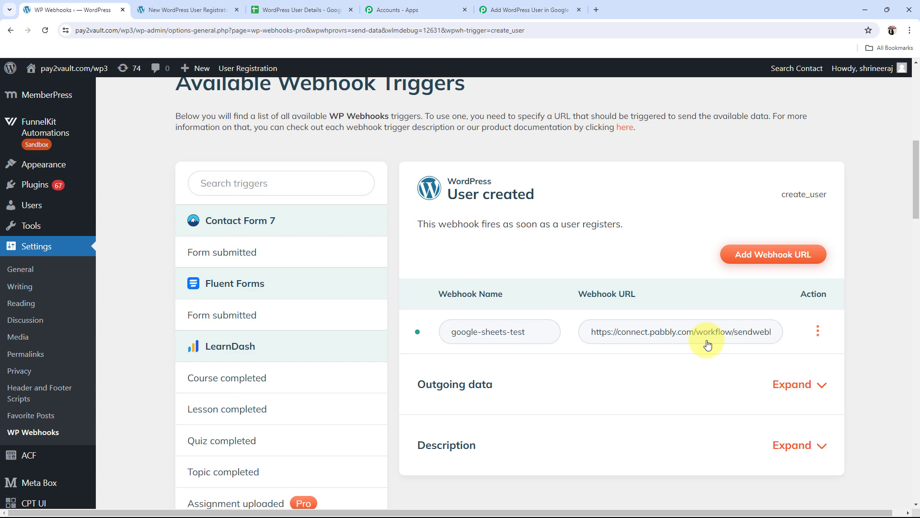
Step: Switch to the Pabbly Connect workflow and read the note about making a test submission under the WordPress trigger
{"action": "left_click", "coordinate": [536, 9]}
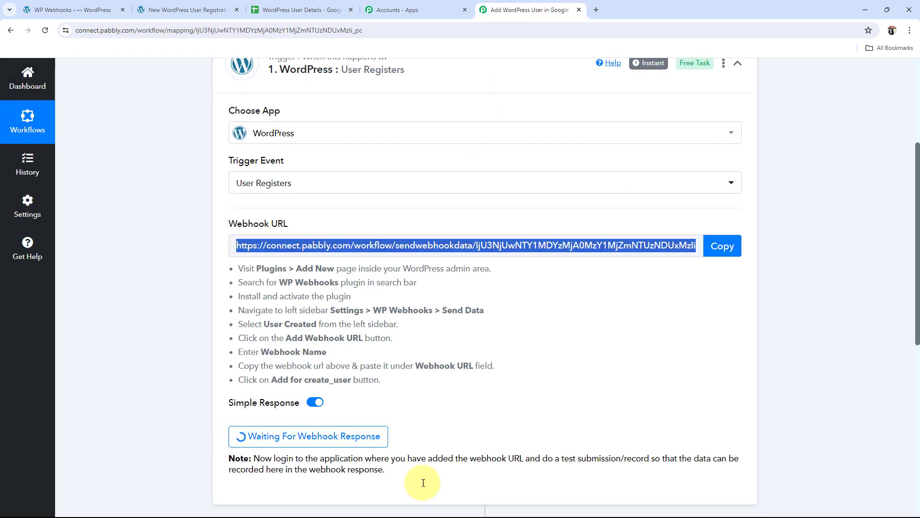
{"action": "scroll", "coordinate": [202, 366], "scroll_direction": "down", "scroll_amount": 2}
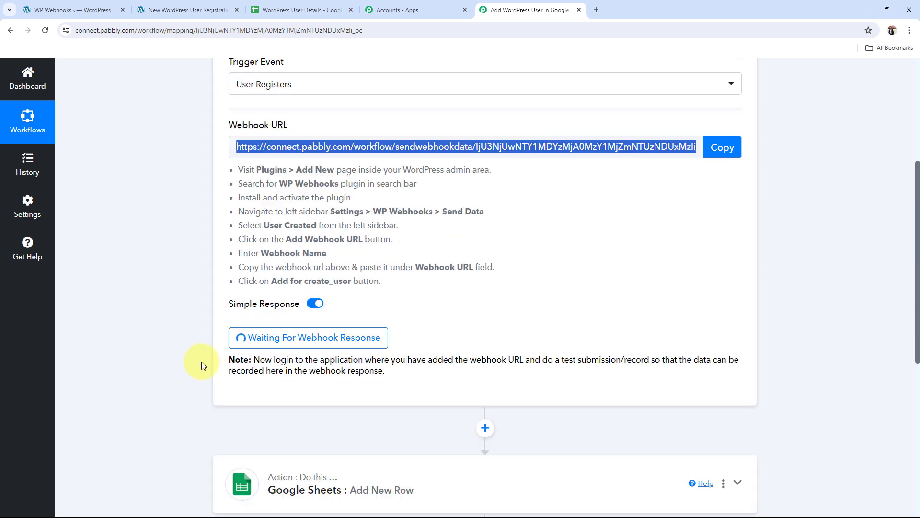
{"action": "scroll", "coordinate": [202, 362], "scroll_direction": "down", "scroll_amount": 1}
{"action": "left_click_drag", "start_coordinate": [251, 316], "coordinate": [553, 313]}
{"action": "left_click", "coordinate": [441, 334]}
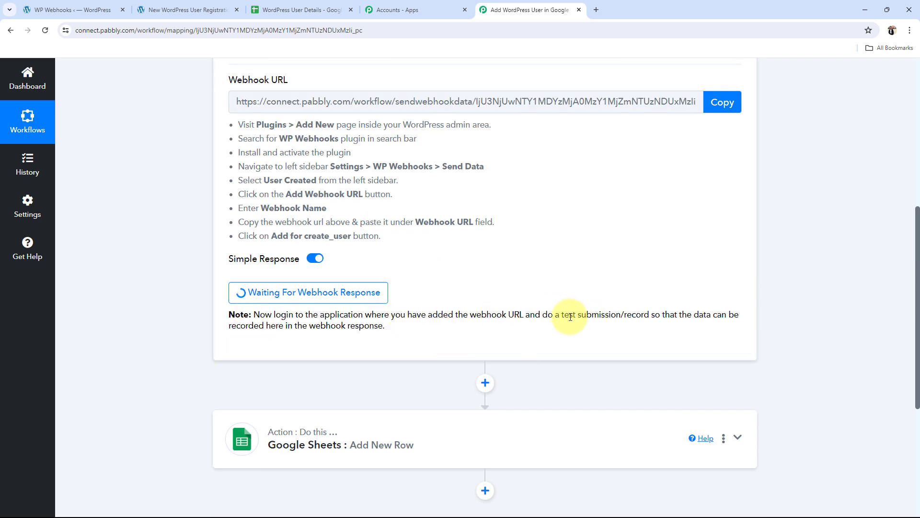
{"action": "left_click_drag", "start_coordinate": [562, 317], "coordinate": [636, 315]}
{"action": "left_click", "coordinate": [582, 272]}
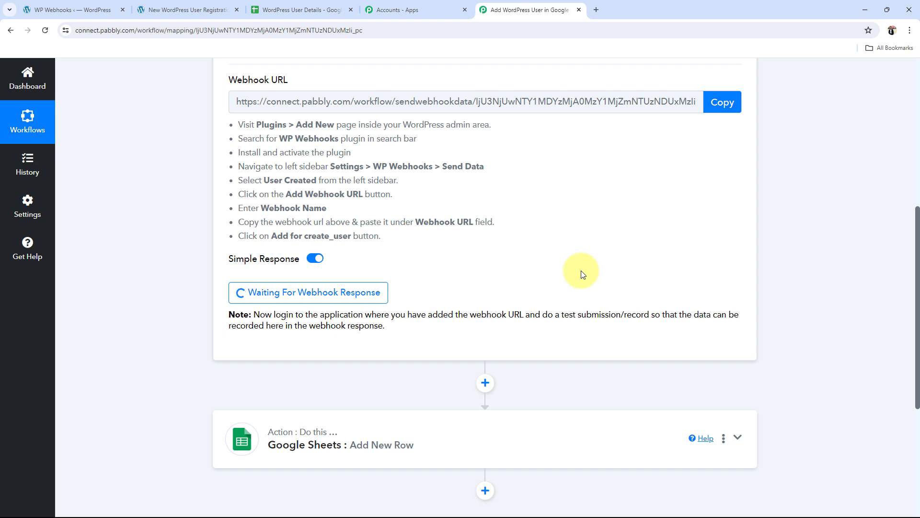
Step: Switch to the New WordPress User Registration page and clear the prefilled User Email field
{"action": "left_click", "coordinate": [178, 4]}
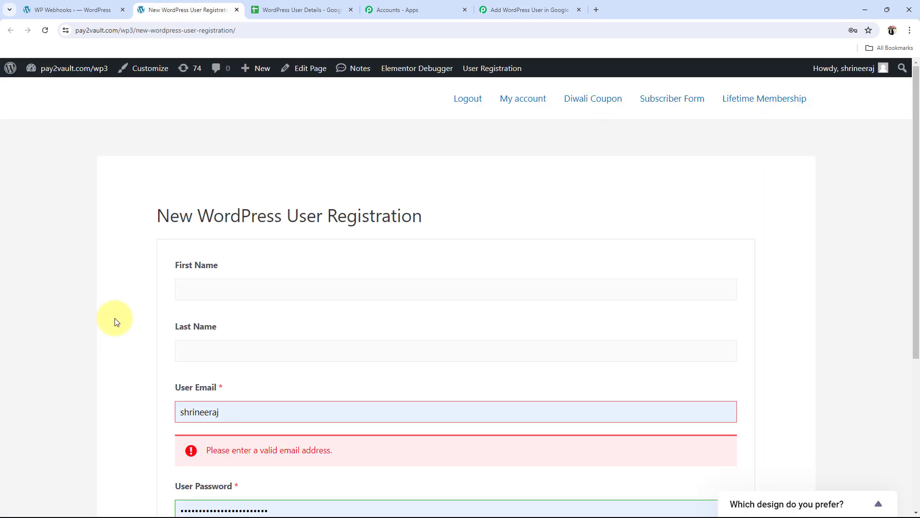
{"action": "left_click_drag", "start_coordinate": [152, 224], "coordinate": [425, 215]}
{"action": "left_click", "coordinate": [5, 288]}
{"action": "left_click", "coordinate": [191, 406]}
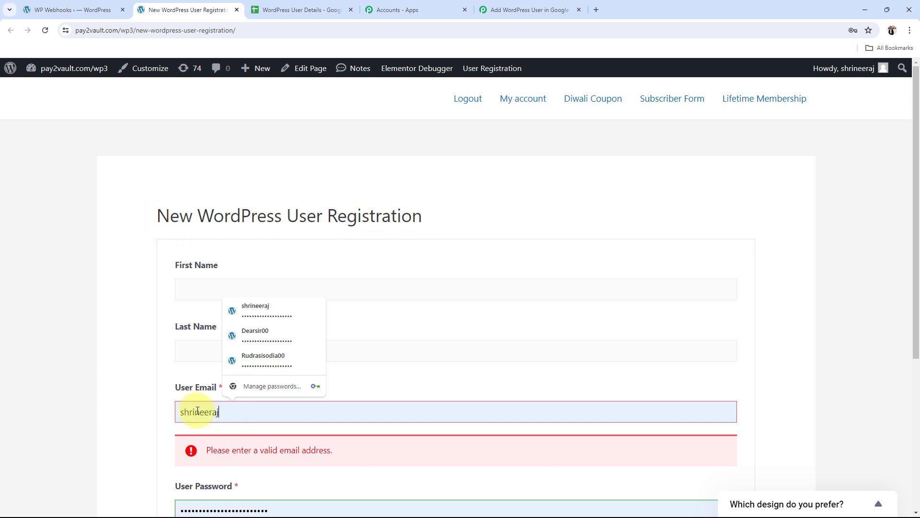
{"action": "key", "text": "ctrl+a"}
{"action": "key", "text": "BackSpace"}
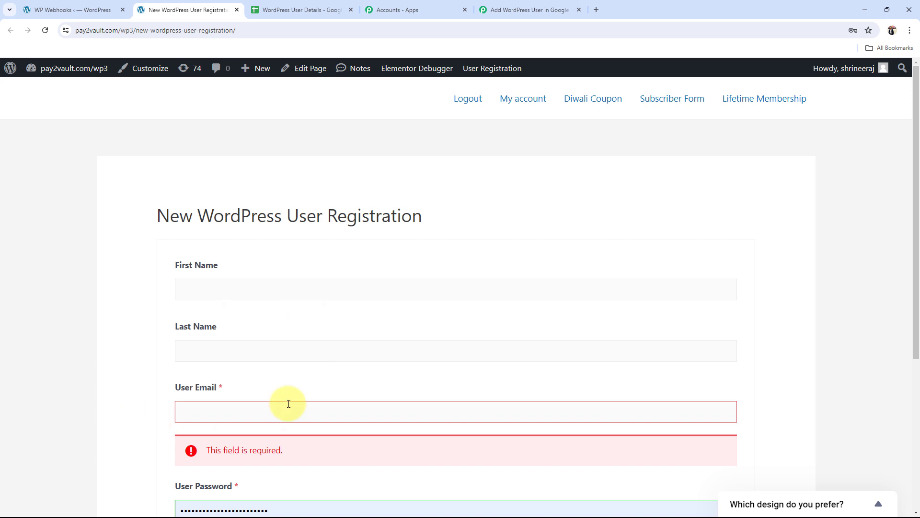
Step: Fill in the test user's first name, last name, email, password and mobile number, and submit the registration form
{"action": "scroll", "coordinate": [123, 485], "scroll_direction": "down", "scroll_amount": 4}
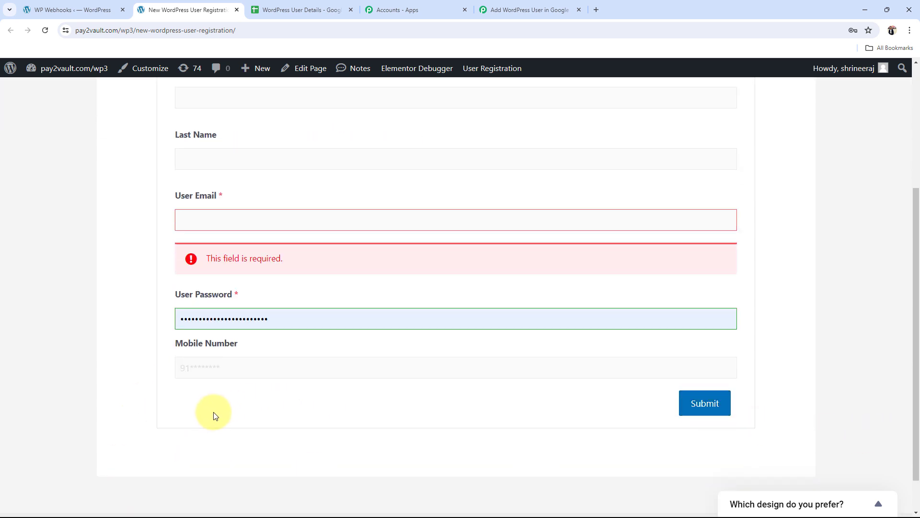
{"action": "scroll", "coordinate": [214, 414], "scroll_direction": "up", "scroll_amount": 4}
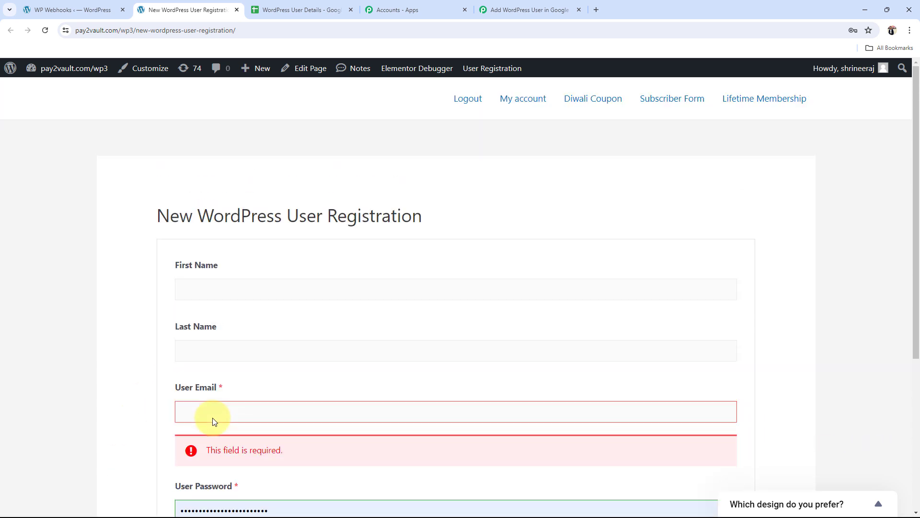
{"action": "scroll", "coordinate": [212, 418], "scroll_direction": "down", "scroll_amount": 1}
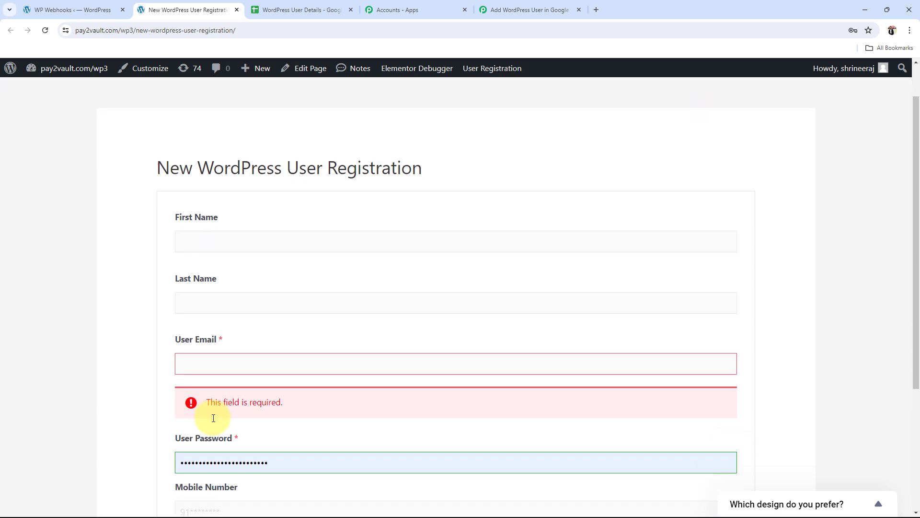
{"action": "scroll", "coordinate": [89, 405], "scroll_direction": "down", "scroll_amount": 2}
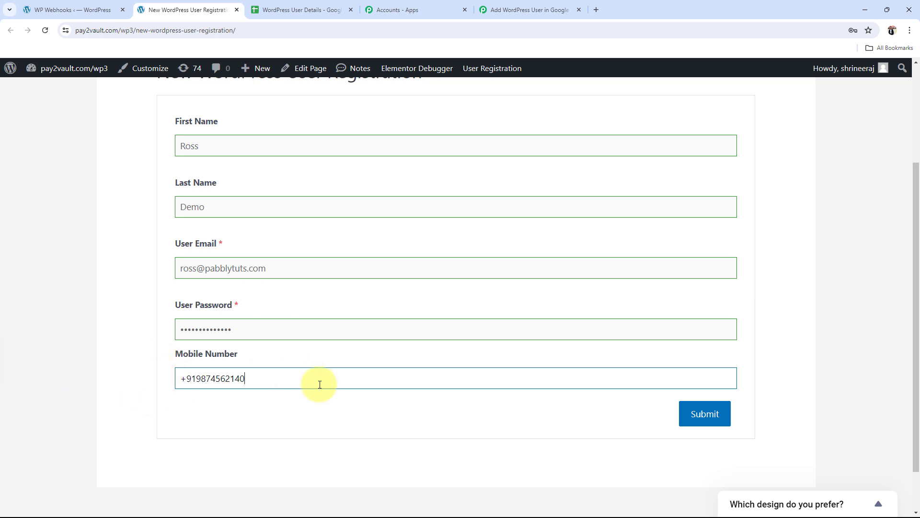
{"action": "left_click", "coordinate": [703, 412]}
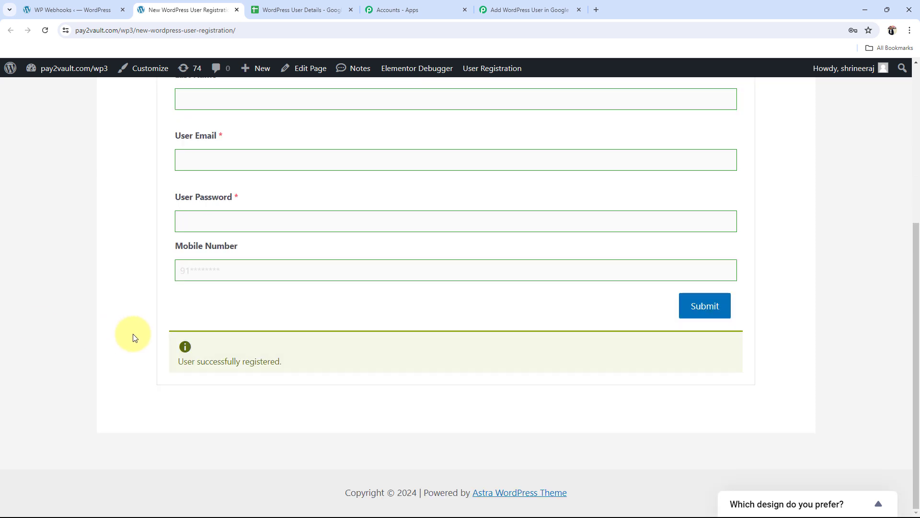
{"action": "left_click_drag", "start_coordinate": [158, 352], "coordinate": [321, 362]}
{"action": "left_click", "coordinate": [117, 373]}
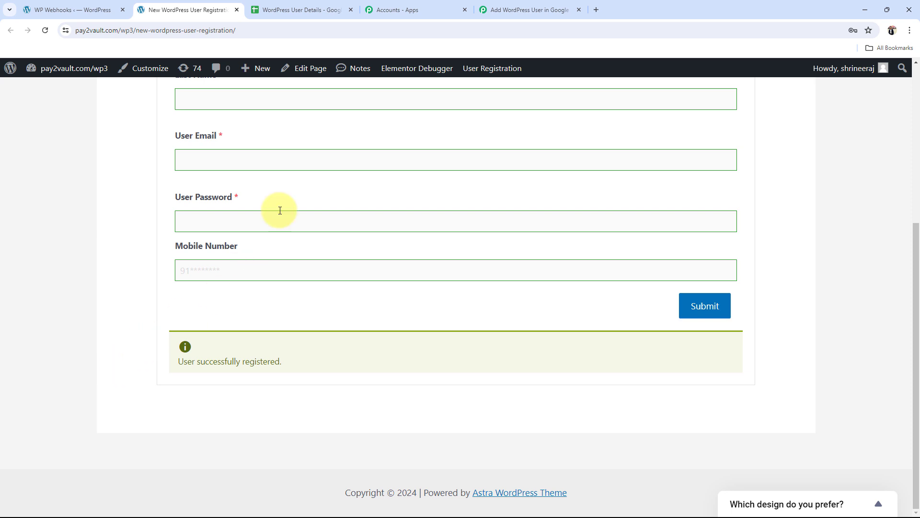
Step: Switch to the Pabbly Connect workflow and examine the webhook response received, including the mobile number and form ID fields
{"action": "left_click", "coordinate": [398, 10]}
{"action": "left_click", "coordinate": [527, 10]}
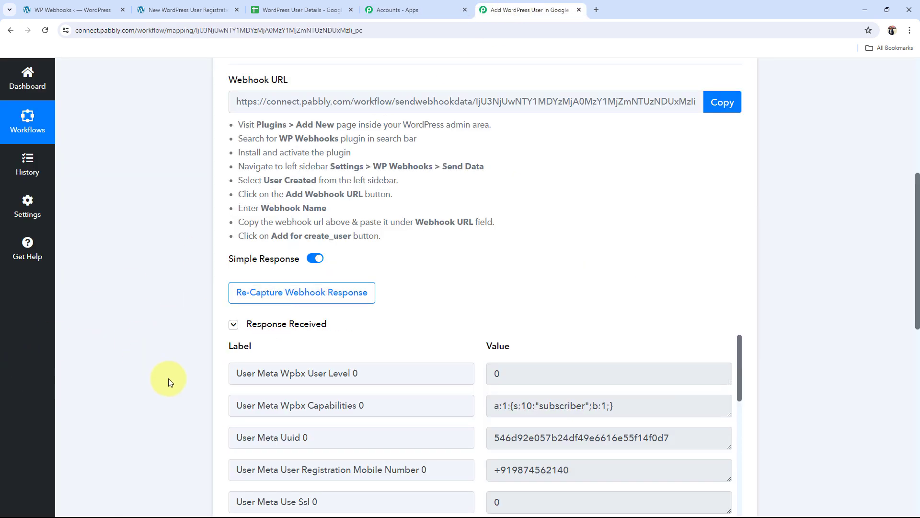
{"action": "scroll", "coordinate": [127, 365], "scroll_direction": "down", "scroll_amount": 3}
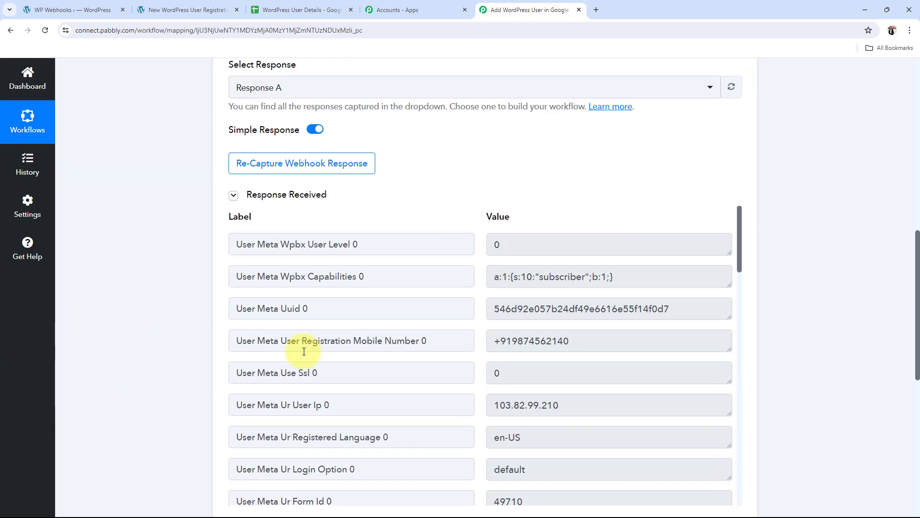
{"action": "scroll", "coordinate": [149, 230], "scroll_direction": "down", "scroll_amount": 1}
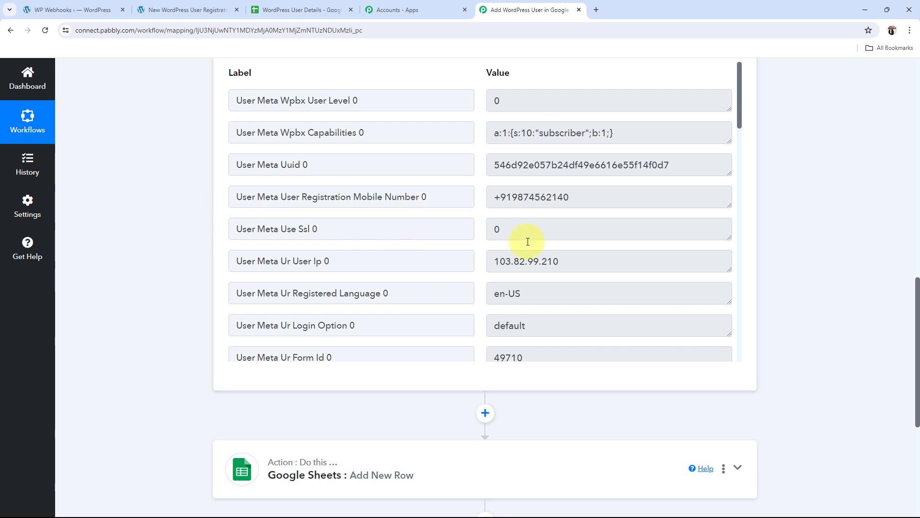
{"action": "left_click_drag", "start_coordinate": [591, 199], "coordinate": [482, 200]}
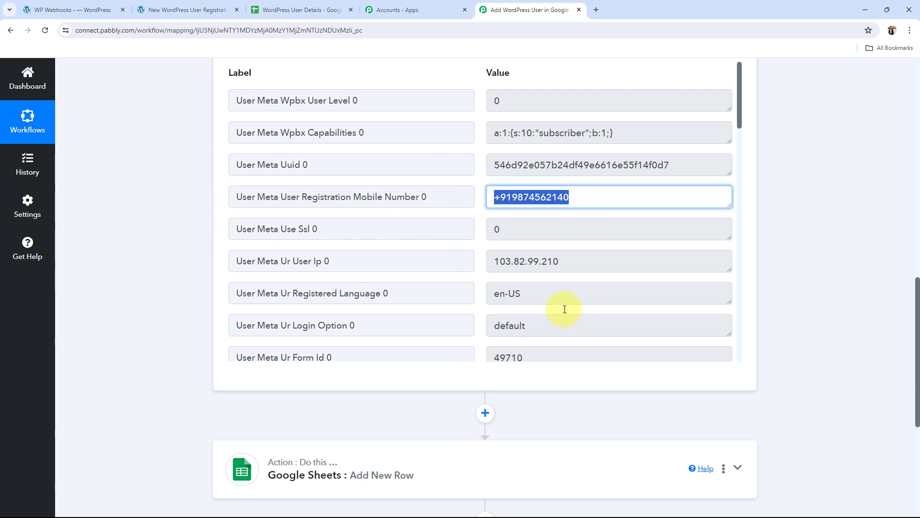
{"action": "scroll", "coordinate": [551, 249], "scroll_direction": "down", "scroll_amount": 2}
{"action": "scroll", "coordinate": [547, 260], "scroll_direction": "down", "scroll_amount": 1}
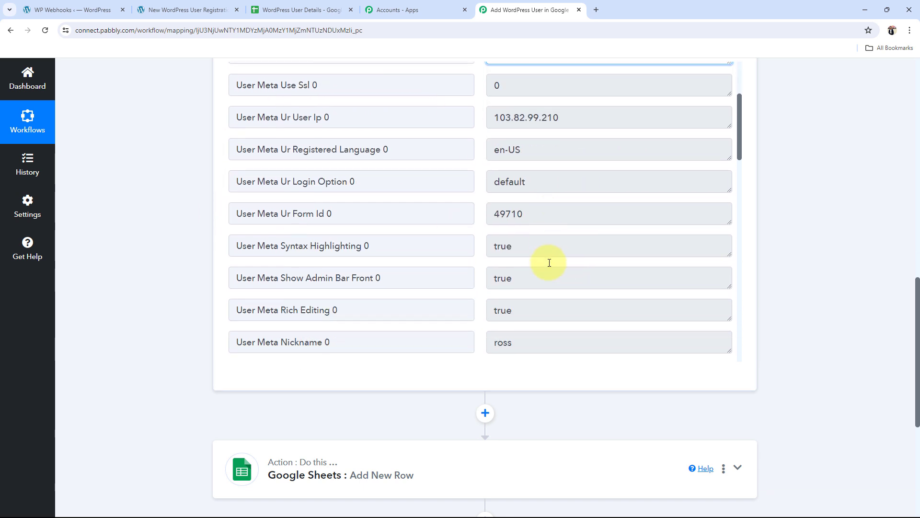
{"action": "double_click", "coordinate": [549, 214]}
{"action": "scroll", "coordinate": [519, 259], "scroll_direction": "down", "scroll_amount": 2}
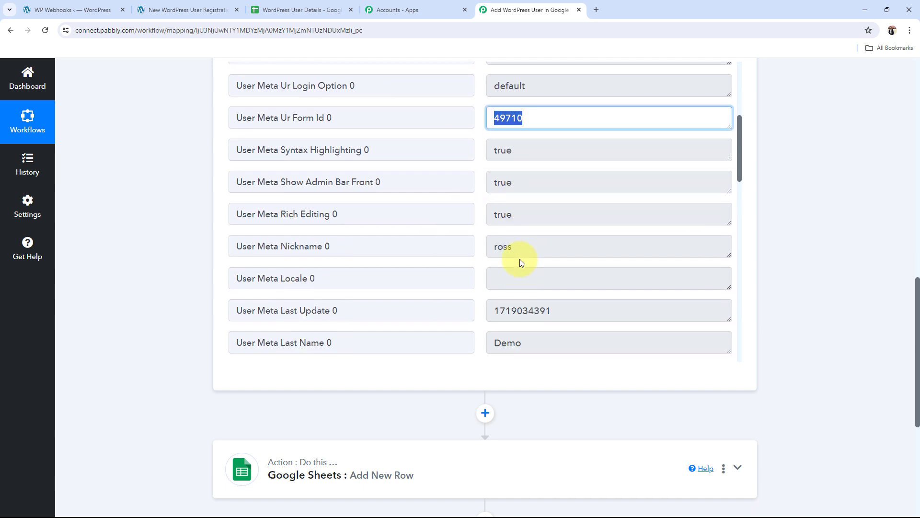
Step: Examine the first name, last name, role, email and ID fields in the rest of the received response
{"action": "scroll", "coordinate": [522, 261], "scroll_direction": "down", "scroll_amount": 6}
{"action": "double_click", "coordinate": [518, 87]}
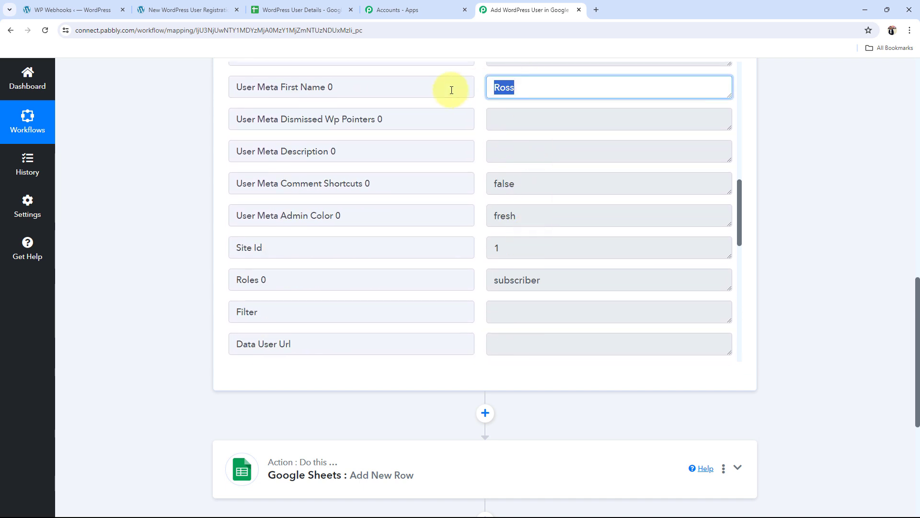
{"action": "scroll", "coordinate": [546, 163], "scroll_direction": "up", "scroll_amount": 2}
{"action": "left_click_drag", "start_coordinate": [547, 161], "coordinate": [418, 160]}
{"action": "scroll", "coordinate": [520, 273], "scroll_direction": "down", "scroll_amount": 3}
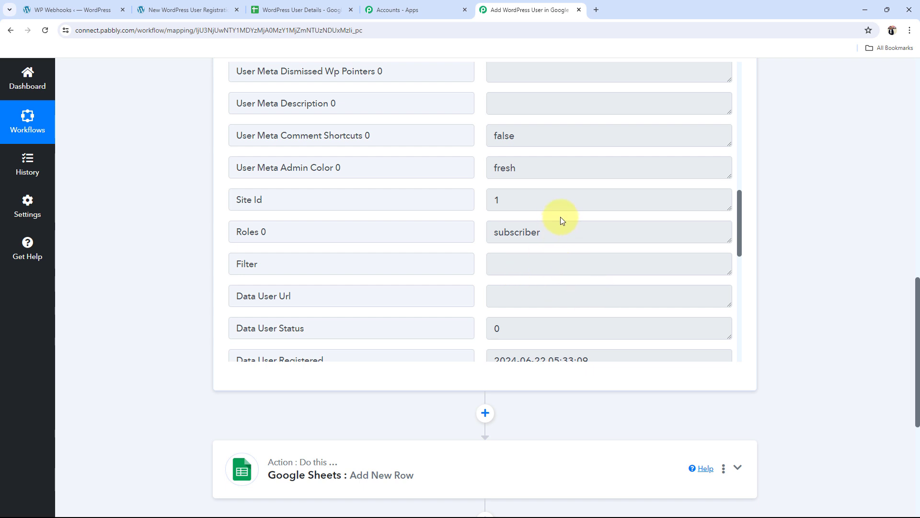
{"action": "double_click", "coordinate": [524, 237]}
{"action": "scroll", "coordinate": [651, 343], "scroll_direction": "down", "scroll_amount": 10}
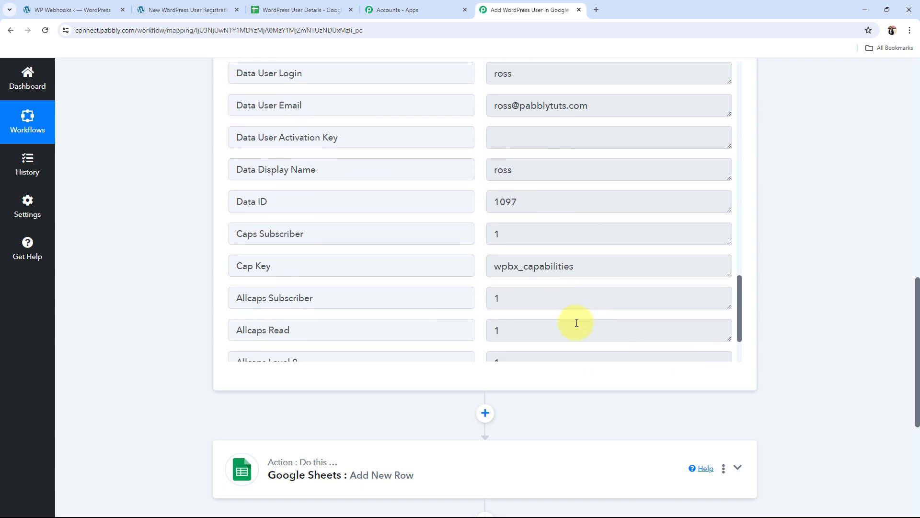
{"action": "scroll", "coordinate": [515, 330], "scroll_direction": "down", "scroll_amount": 1}
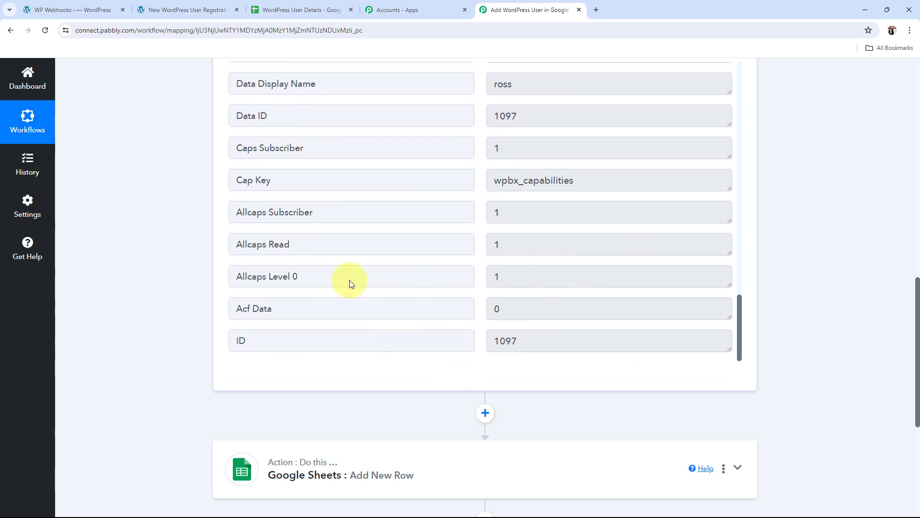
{"action": "left_click_drag", "start_coordinate": [550, 331], "coordinate": [404, 339]}
{"action": "left_click", "coordinate": [242, 335]}
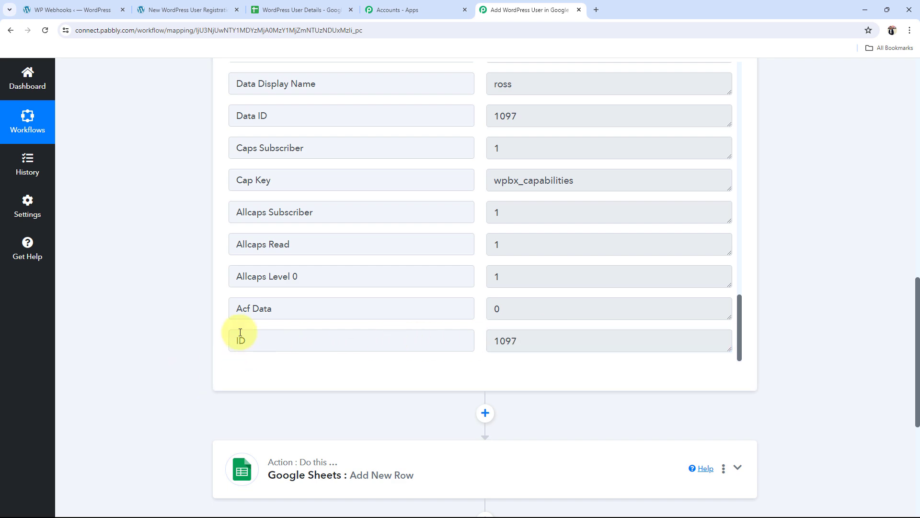
Step: Collapse the WordPress trigger step and expand the Google Sheets Add New Row action
{"action": "scroll", "coordinate": [135, 361], "scroll_direction": "up", "scroll_amount": 10}
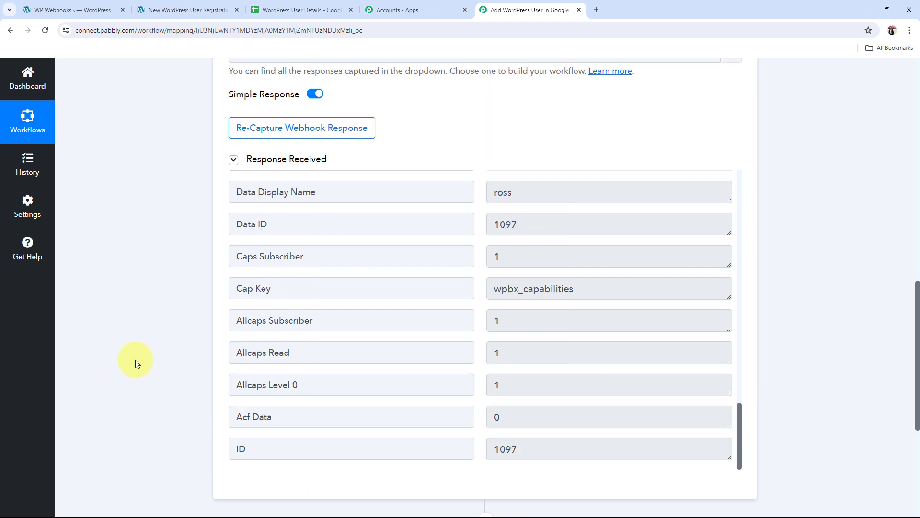
{"action": "scroll", "coordinate": [135, 359], "scroll_direction": "up", "scroll_amount": 4}
{"action": "left_click", "coordinate": [543, 244]}
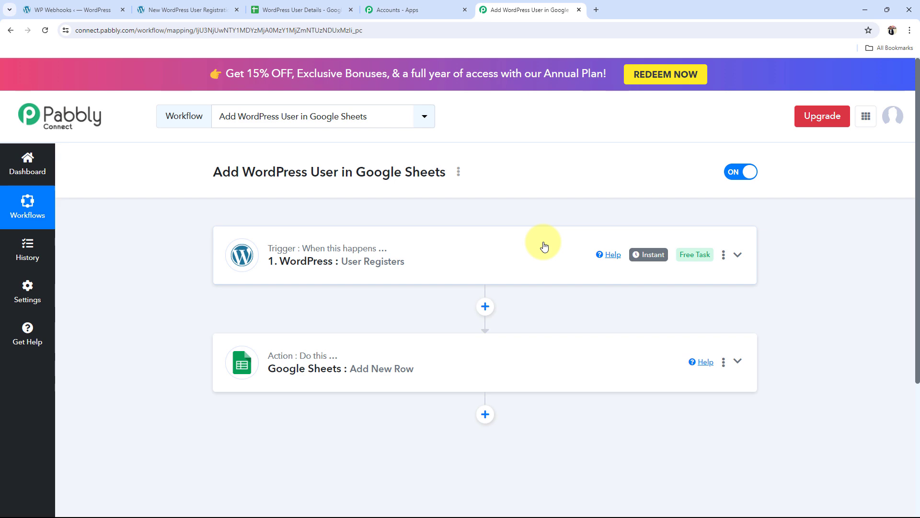
{"action": "left_click", "coordinate": [242, 365]}
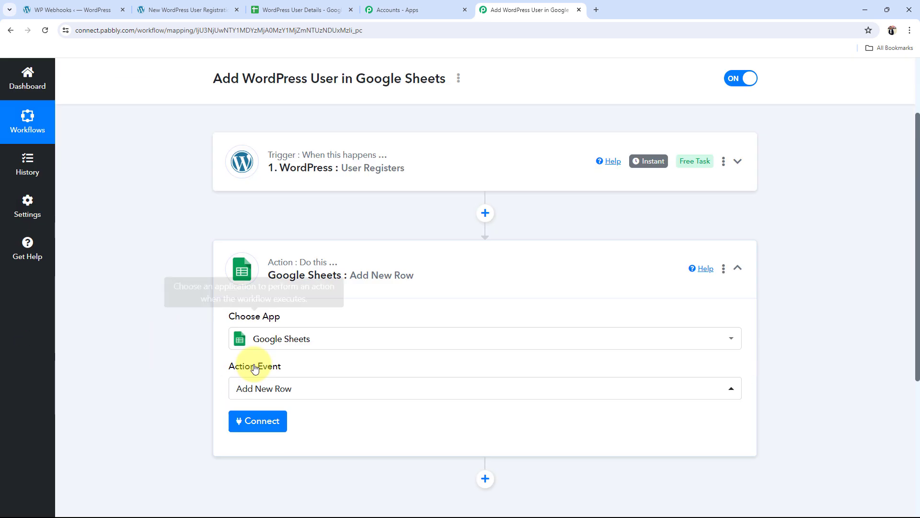
Step: Connect the Google Sheets action to the account using the existing saved connection, after viewing the new connection option
{"action": "scroll", "coordinate": [254, 368], "scroll_direction": "down", "scroll_amount": 5}
{"action": "left_click", "coordinate": [235, 204]}
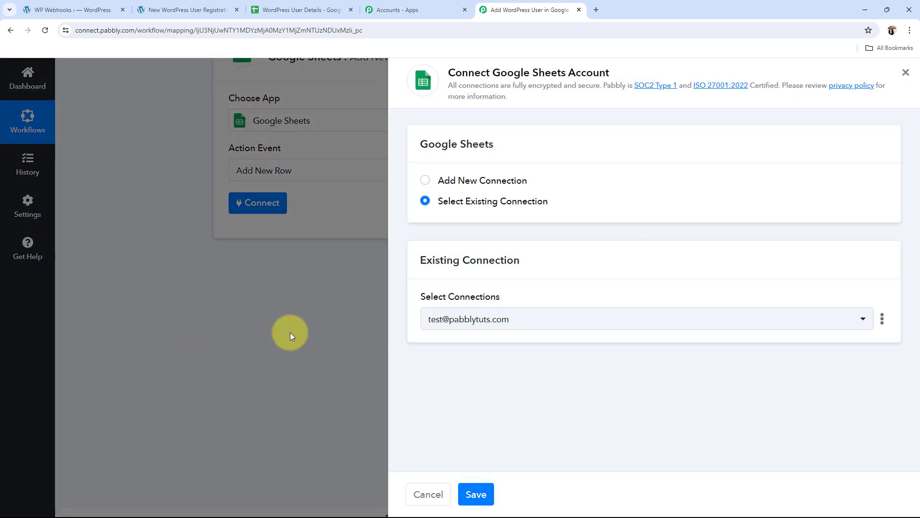
{"action": "left_click", "coordinate": [425, 180]}
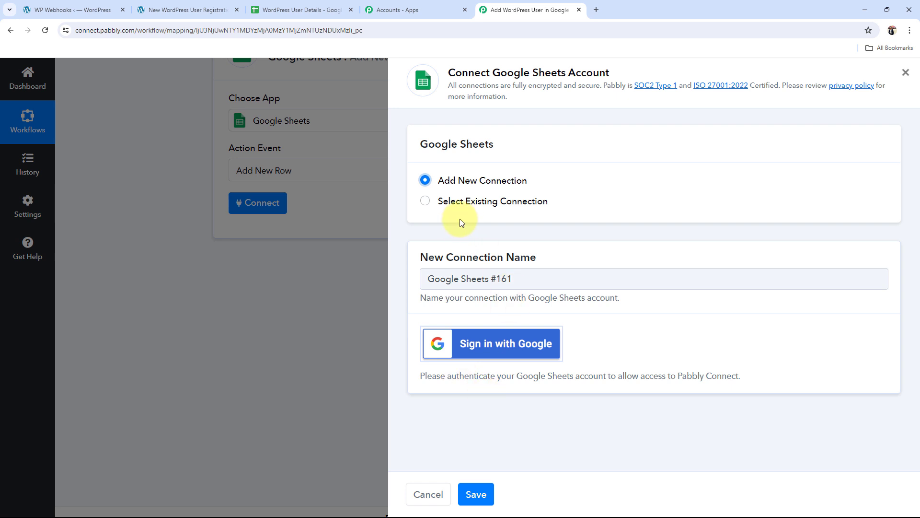
{"action": "left_click", "coordinate": [424, 201]}
{"action": "left_click", "coordinate": [476, 494]}
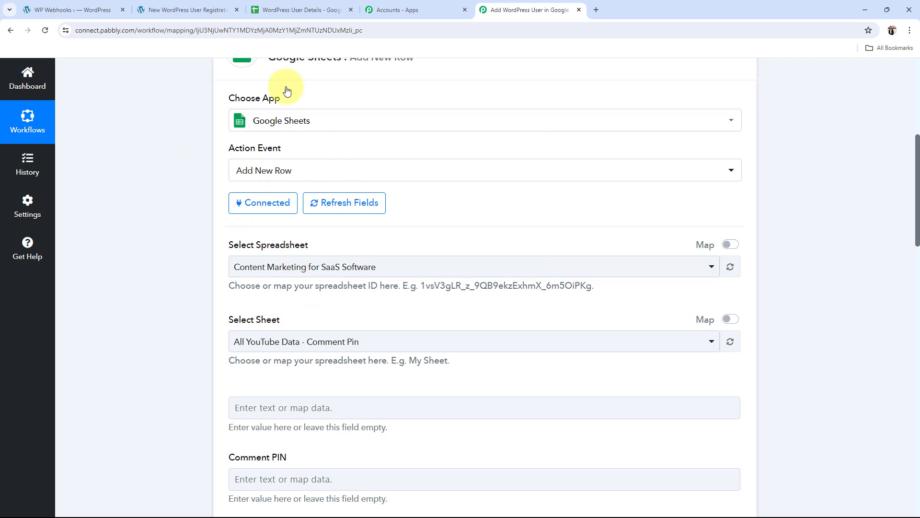
Step: Check the spreadsheet's name in Google Sheets, and select the WordPress User Details spreadsheet and Sheet1 for the action
{"action": "left_click", "coordinate": [261, 10]}
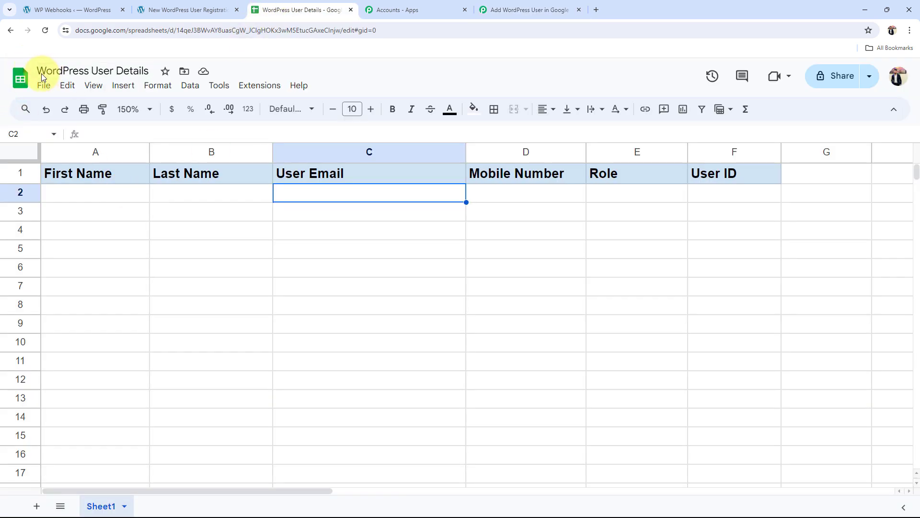
{"action": "left_click", "coordinate": [527, 9]}
{"action": "left_click", "coordinate": [253, 263]}
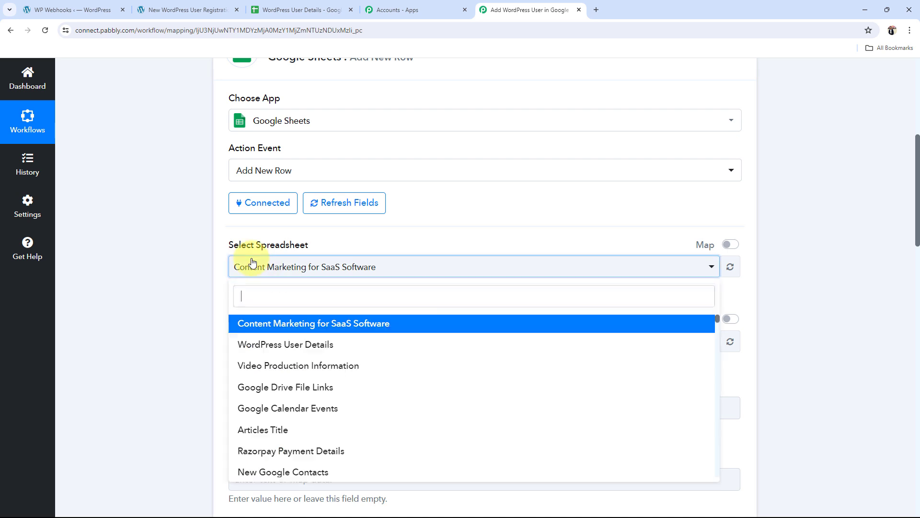
{"action": "left_click", "coordinate": [319, 344]}
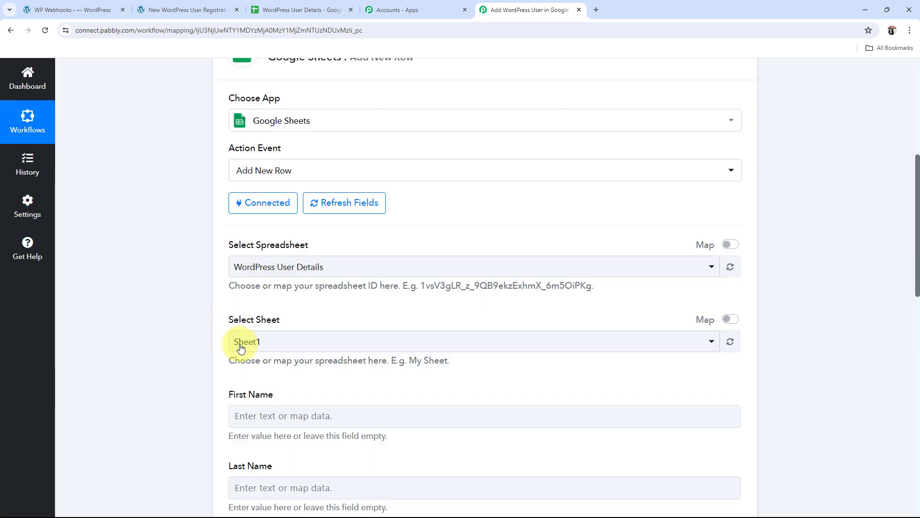
{"action": "left_click", "coordinate": [238, 343]}
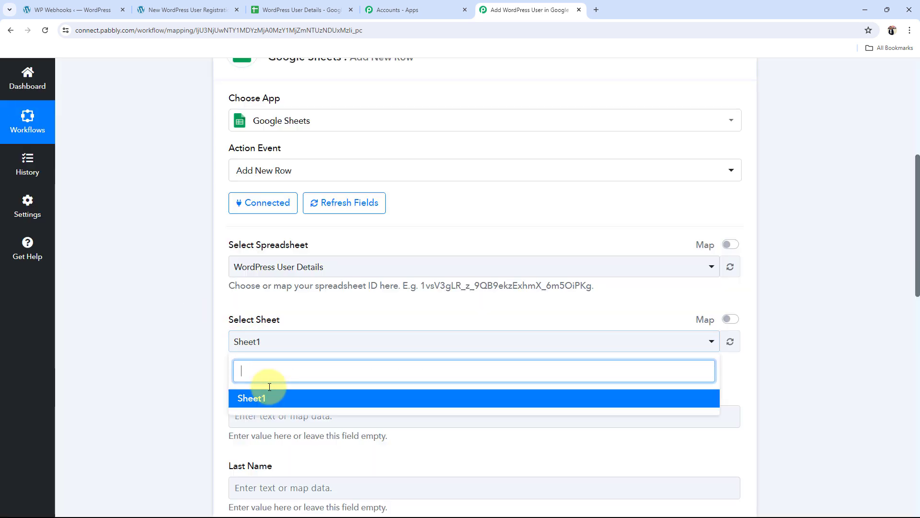
{"action": "left_click", "coordinate": [270, 397]}
Step: Compare the column headers in the WordPress User Details sheet with the fields offered in the Add New Row action
{"action": "left_click", "coordinate": [294, 6]}
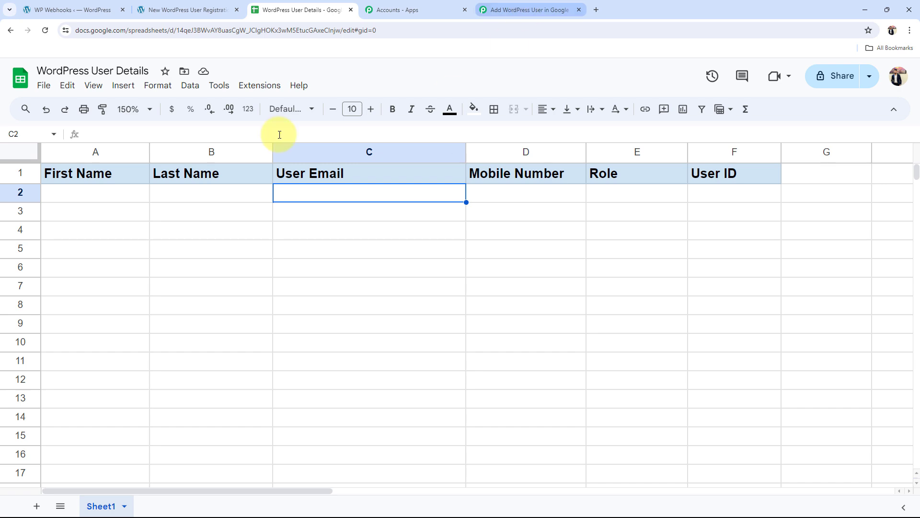
{"action": "left_click", "coordinate": [534, 9]}
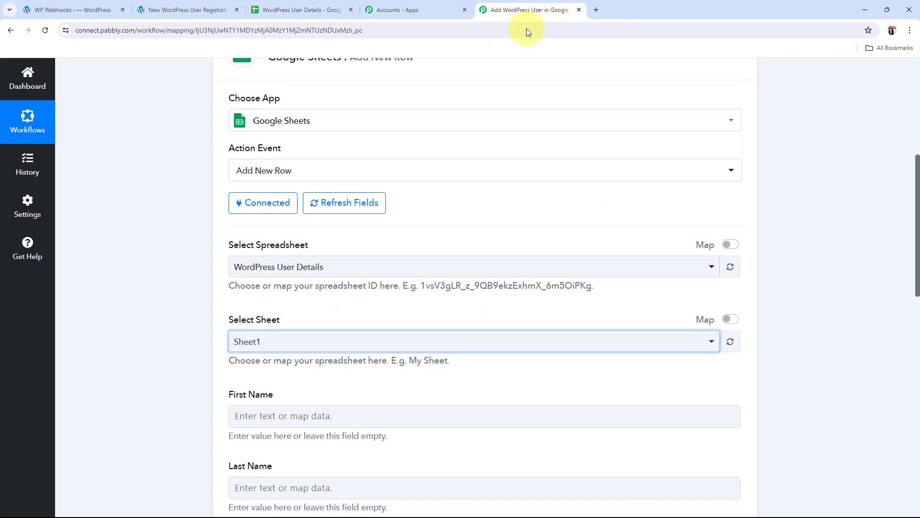
{"action": "scroll", "coordinate": [137, 381], "scroll_direction": "down", "scroll_amount": 9}
{"action": "scroll", "coordinate": [172, 379], "scroll_direction": "up", "scroll_amount": 2}
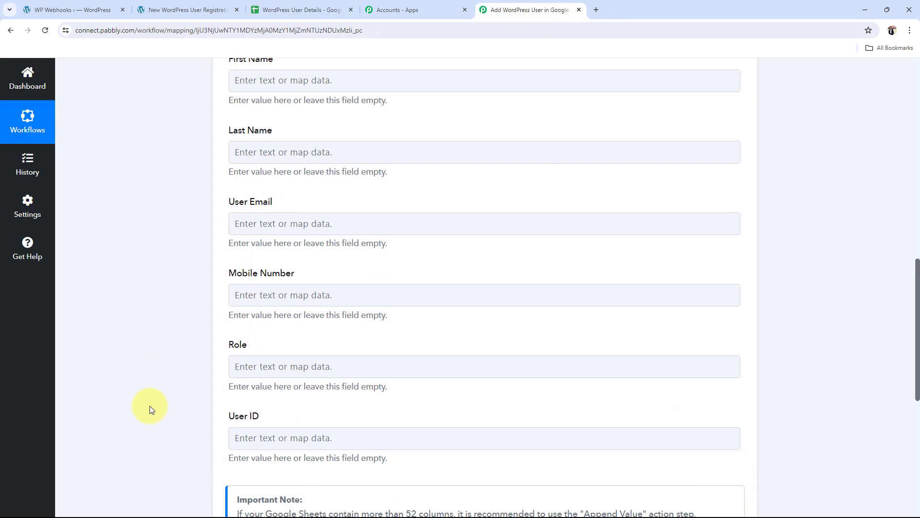
{"action": "scroll", "coordinate": [150, 406], "scroll_direction": "up", "scroll_amount": 4}
{"action": "scroll", "coordinate": [182, 389], "scroll_direction": "down", "scroll_amount": 3}
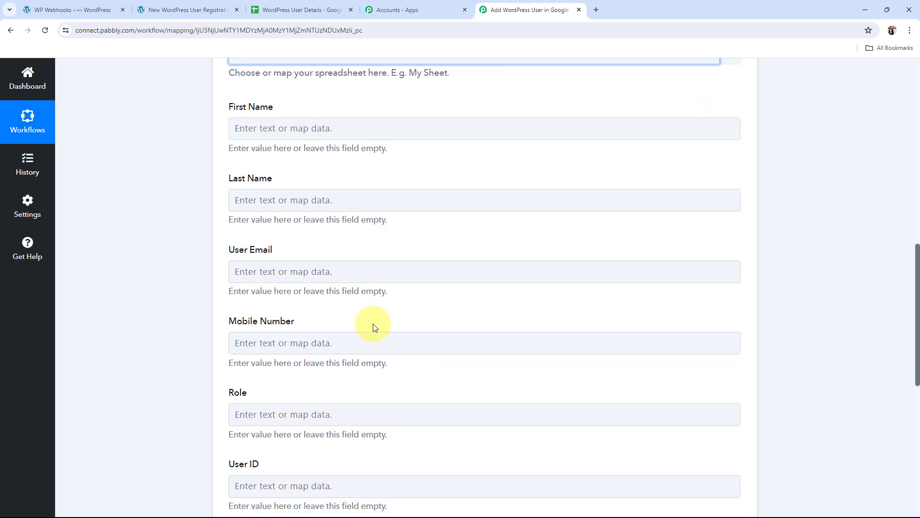
{"action": "scroll", "coordinate": [355, 379], "scroll_direction": "up", "scroll_amount": 3}
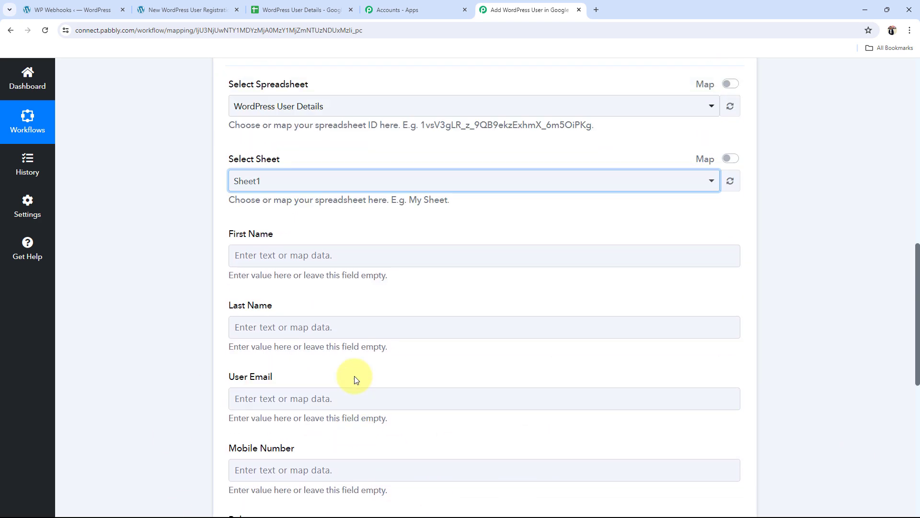
{"action": "scroll", "coordinate": [350, 374], "scroll_direction": "up", "scroll_amount": 3}
{"action": "scroll", "coordinate": [171, 386], "scroll_direction": "down", "scroll_amount": 5}
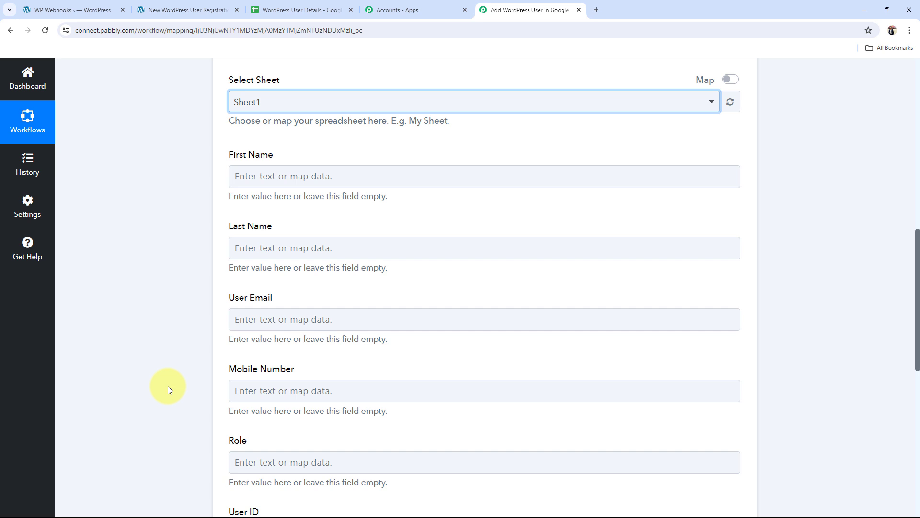
{"action": "scroll", "coordinate": [168, 386], "scroll_direction": "down", "scroll_amount": 1}
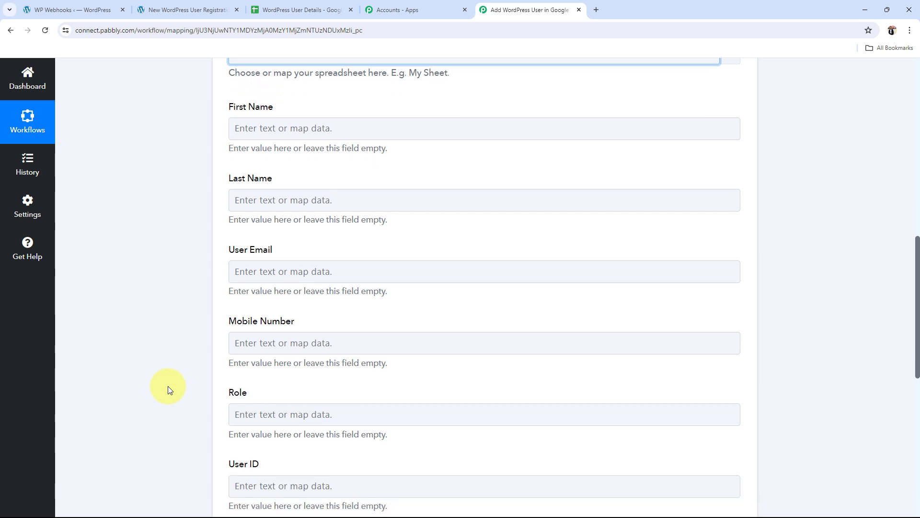
Step: Reopen the WordPress trigger step to review its captured response, and return to the Google Sheets action
{"action": "scroll", "coordinate": [241, 232], "scroll_direction": "up", "scroll_amount": 10}
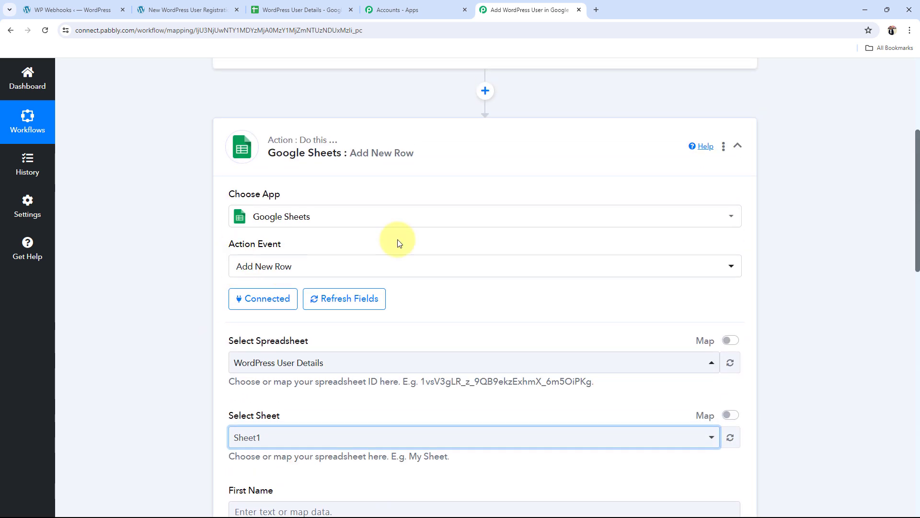
{"action": "left_click", "coordinate": [282, 206]}
{"action": "scroll", "coordinate": [136, 310], "scroll_direction": "down", "scroll_amount": 20}
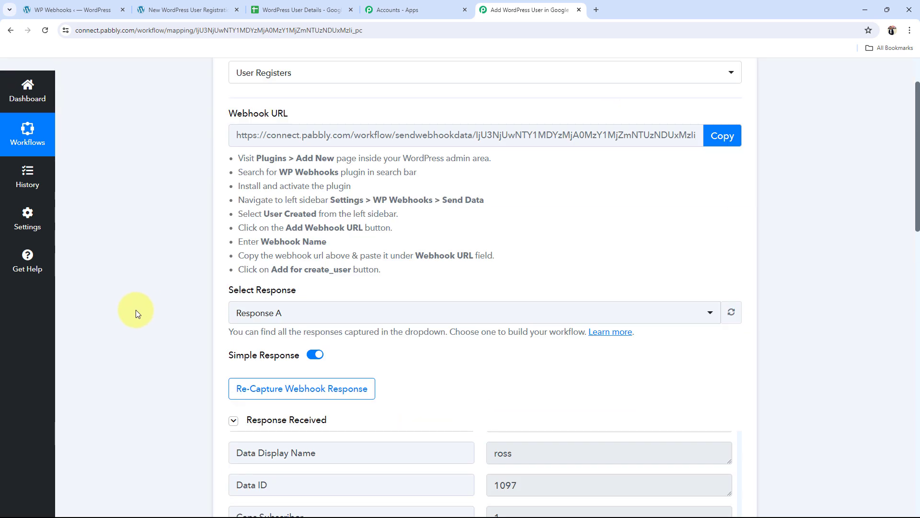
{"action": "left_click", "coordinate": [657, 199]}
{"action": "scroll", "coordinate": [277, 278], "scroll_direction": "down", "scroll_amount": 4}
{"action": "left_click", "coordinate": [361, 194]}
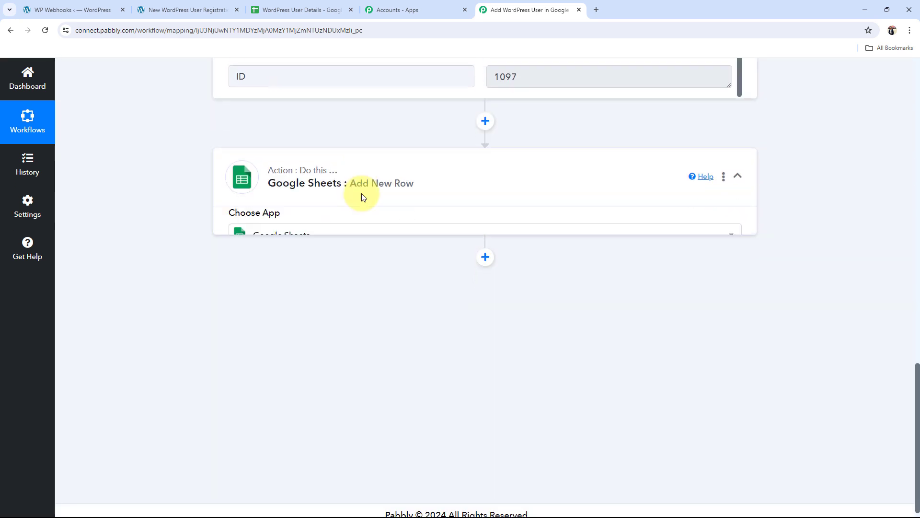
{"action": "scroll", "coordinate": [172, 299], "scroll_direction": "up", "scroll_amount": 20}
Step: Map the First Name field to User Meta First Name 0 from the WordPress trigger's response
{"action": "scroll", "coordinate": [203, 343], "scroll_direction": "down", "scroll_amount": 5}
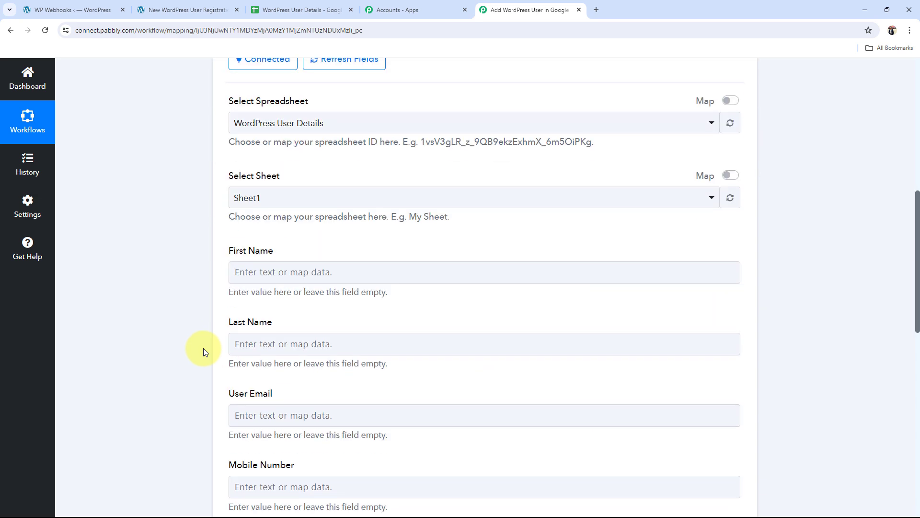
{"action": "scroll", "coordinate": [207, 359], "scroll_direction": "down", "scroll_amount": 1}
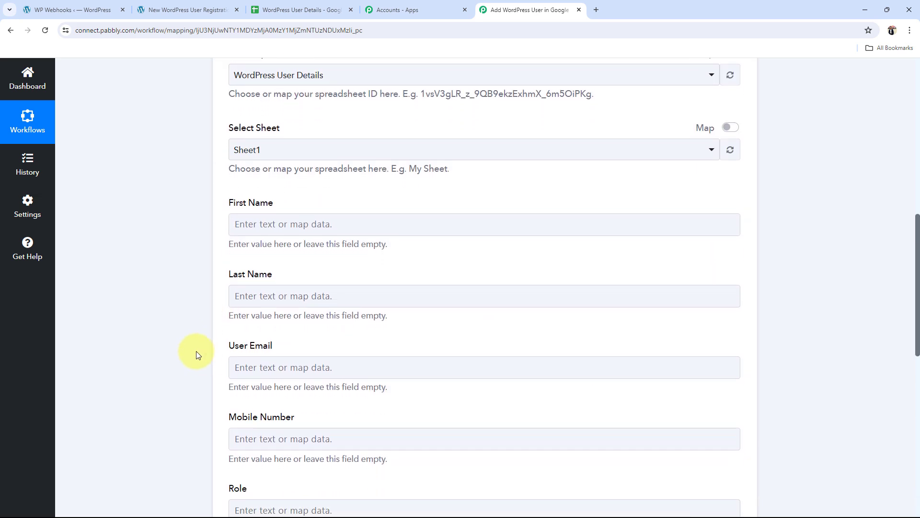
{"action": "scroll", "coordinate": [196, 355], "scroll_direction": "down", "scroll_amount": 2}
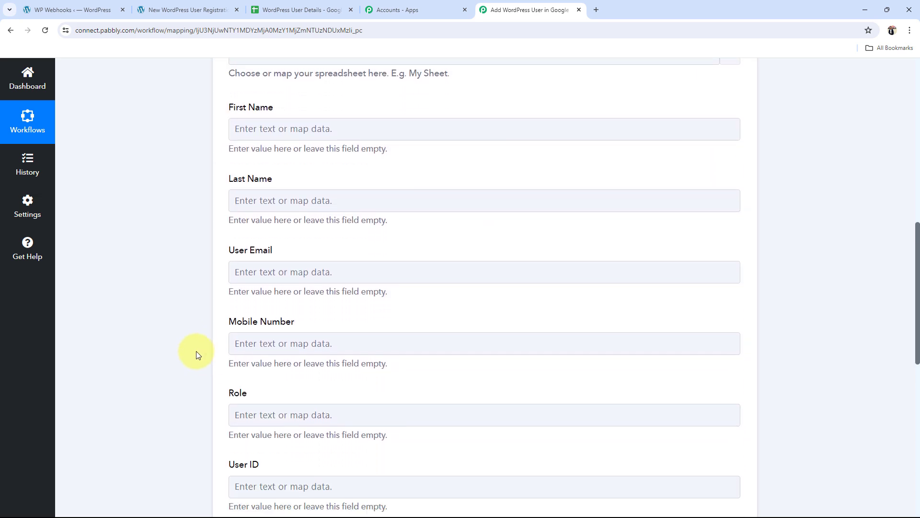
{"action": "left_click", "coordinate": [245, 133]}
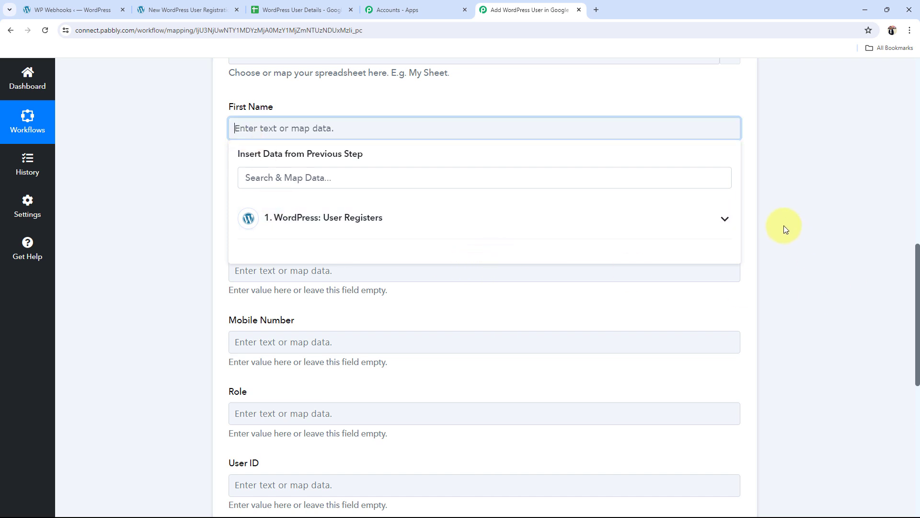
{"action": "left_click", "coordinate": [724, 219]}
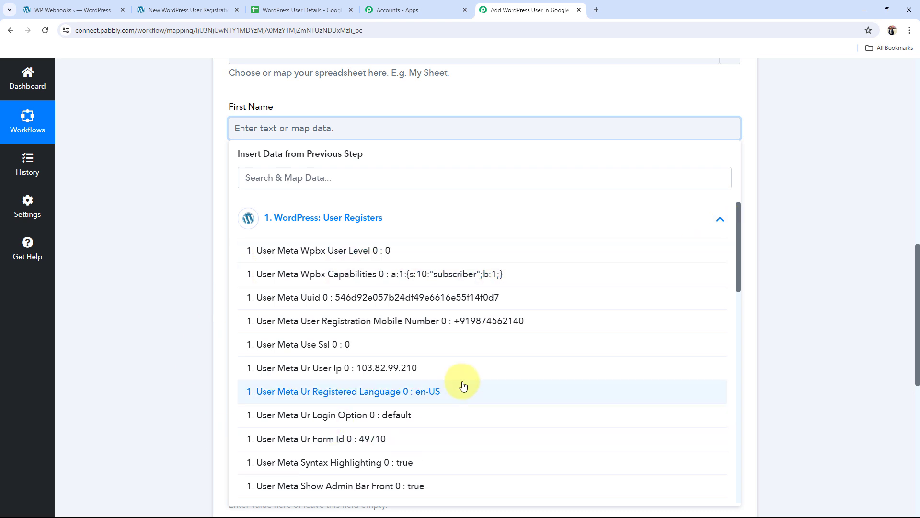
{"action": "scroll", "coordinate": [463, 384], "scroll_direction": "down", "scroll_amount": 3}
{"action": "scroll", "coordinate": [320, 378], "scroll_direction": "down", "scroll_amount": 2}
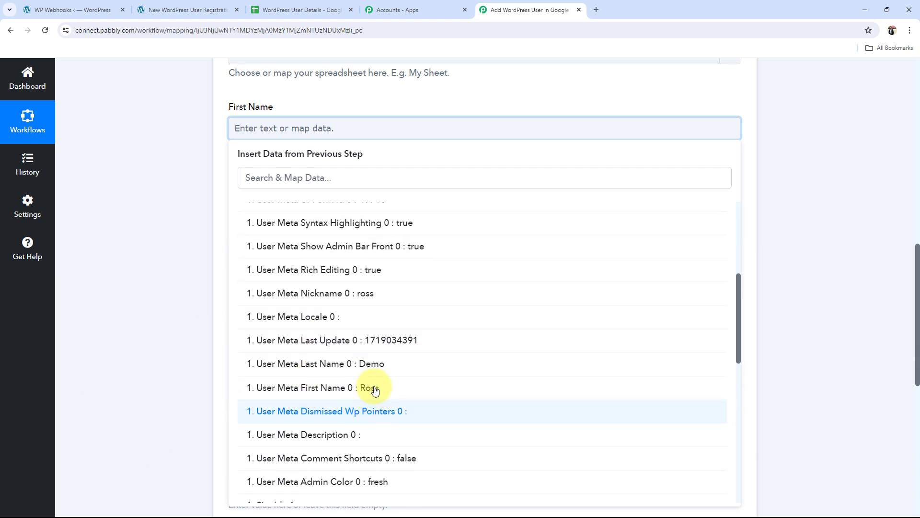
{"action": "left_click", "coordinate": [312, 388]}
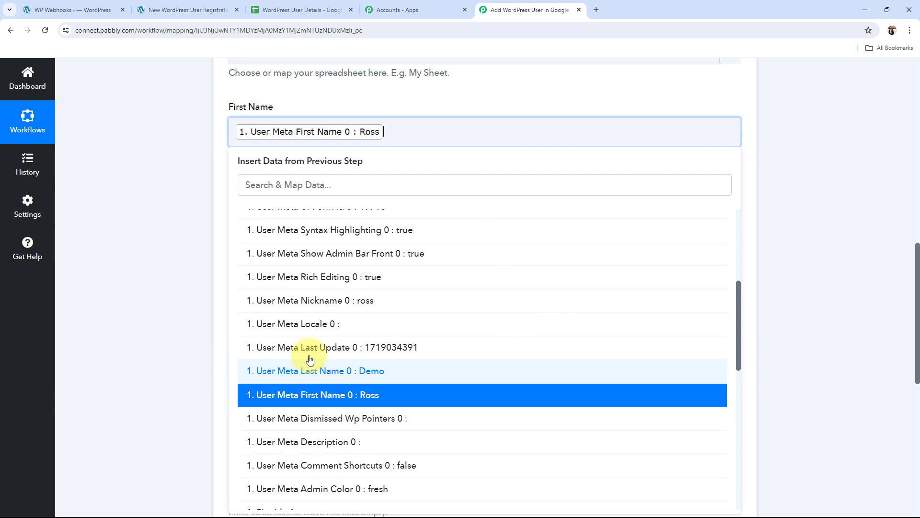
{"action": "left_click", "coordinate": [181, 275]}
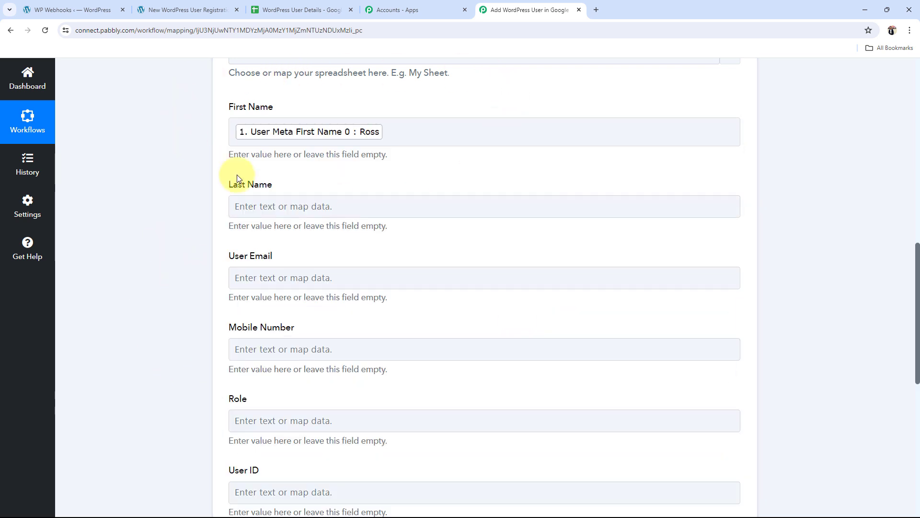
Step: Map the Last Name field to User Meta Last Name 0 from the WordPress trigger's response
{"action": "left_click", "coordinate": [344, 207]}
{"action": "left_click", "coordinate": [269, 297]}
{"action": "scroll", "coordinate": [335, 372], "scroll_direction": "down", "scroll_amount": 10}
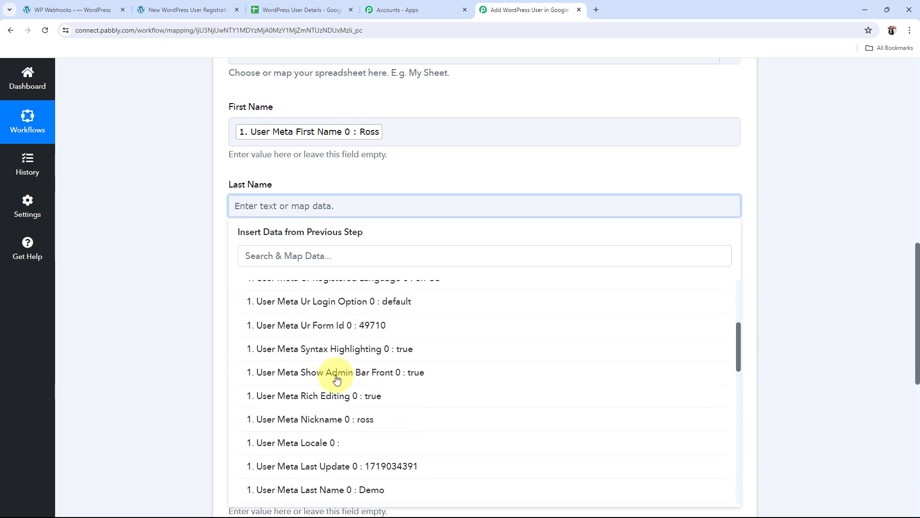
{"action": "scroll", "coordinate": [334, 389], "scroll_direction": "up", "scroll_amount": 3}
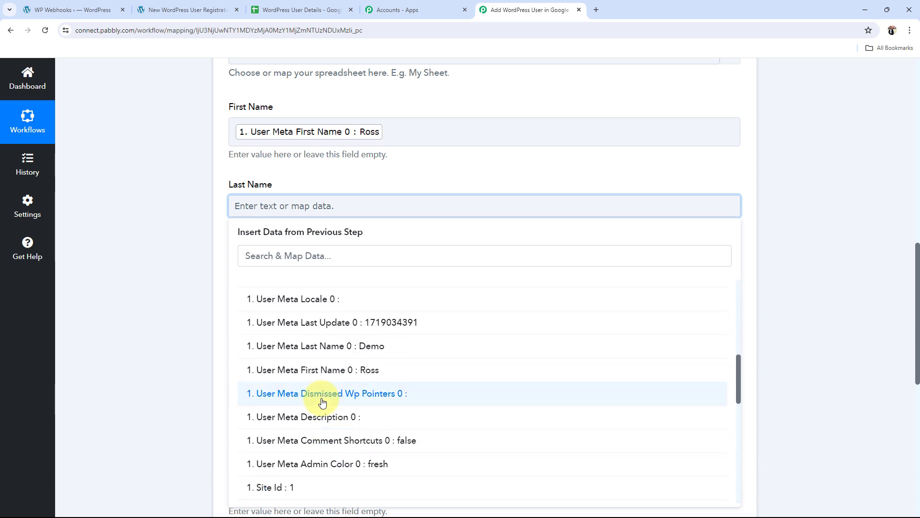
{"action": "left_click", "coordinate": [263, 345]}
{"action": "left_click", "coordinate": [174, 235]}
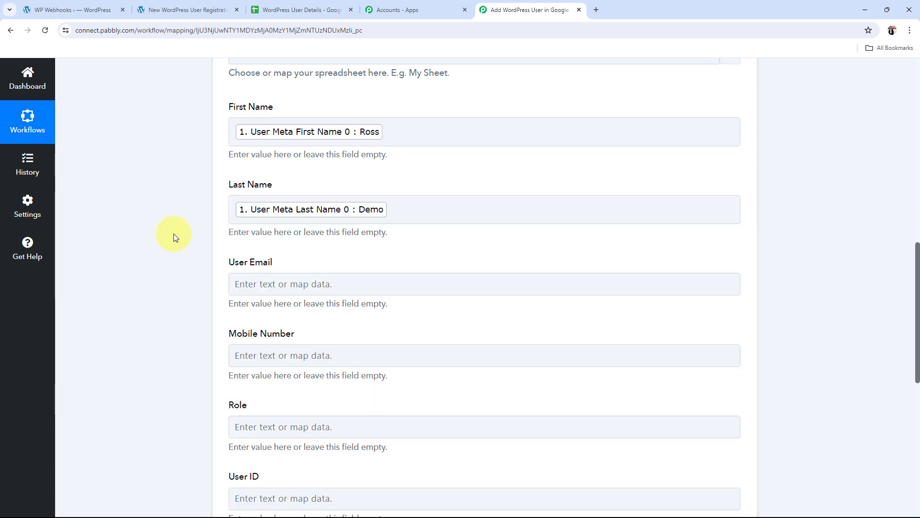
Step: Search the trigger data for "@" and map the User Email field to Data User Email
{"action": "scroll", "coordinate": [230, 201], "scroll_direction": "down", "scroll_amount": 3}
{"action": "left_click", "coordinate": [245, 140]}
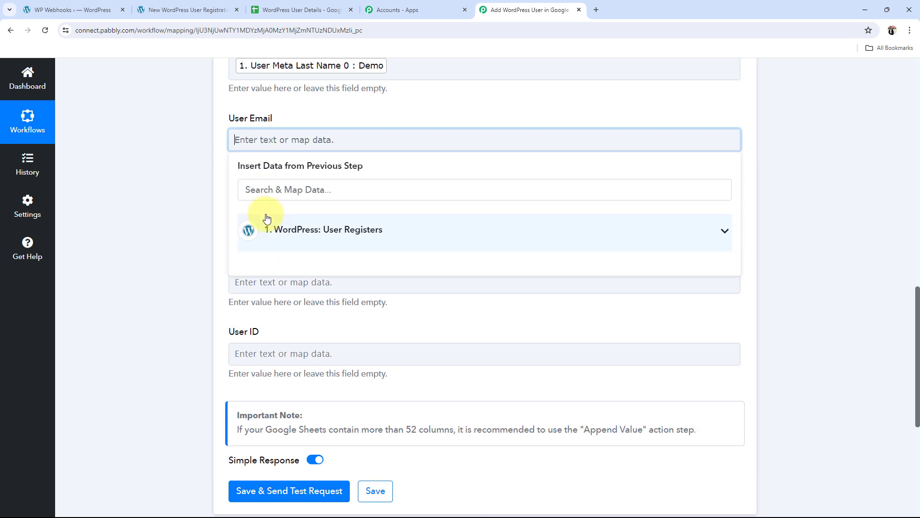
{"action": "left_click", "coordinate": [282, 191]}
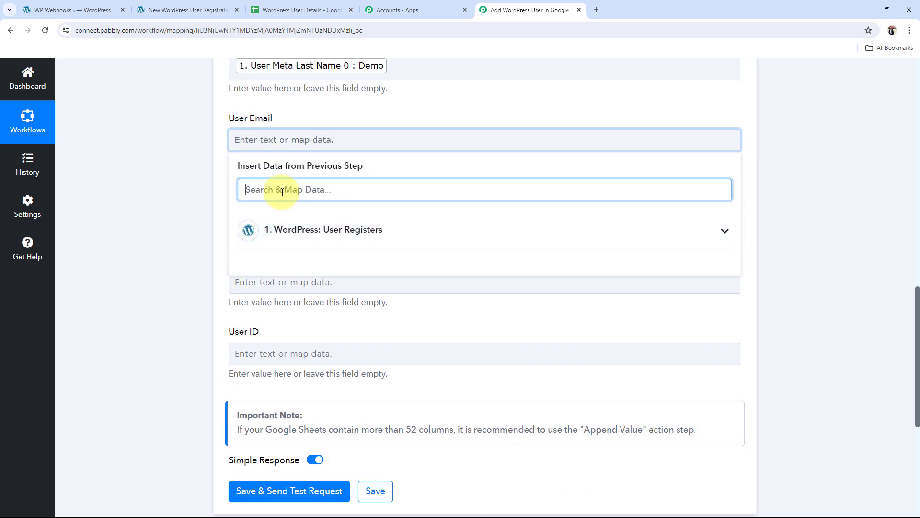
{"action": "type", "text": "@"}
{"action": "left_click", "coordinate": [287, 261]}
{"action": "left_click", "coordinate": [201, 205]}
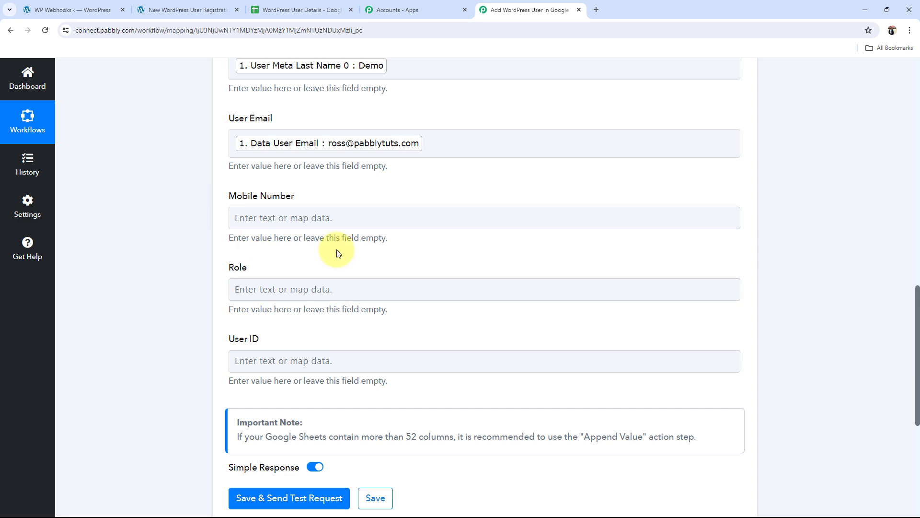
Step: Map the Mobile Number field to User Meta User Registration Mobile Number 0 from the WordPress trigger's response
{"action": "scroll", "coordinate": [261, 123], "scroll_direction": "down", "scroll_amount": 3}
{"action": "left_click", "coordinate": [267, 79]}
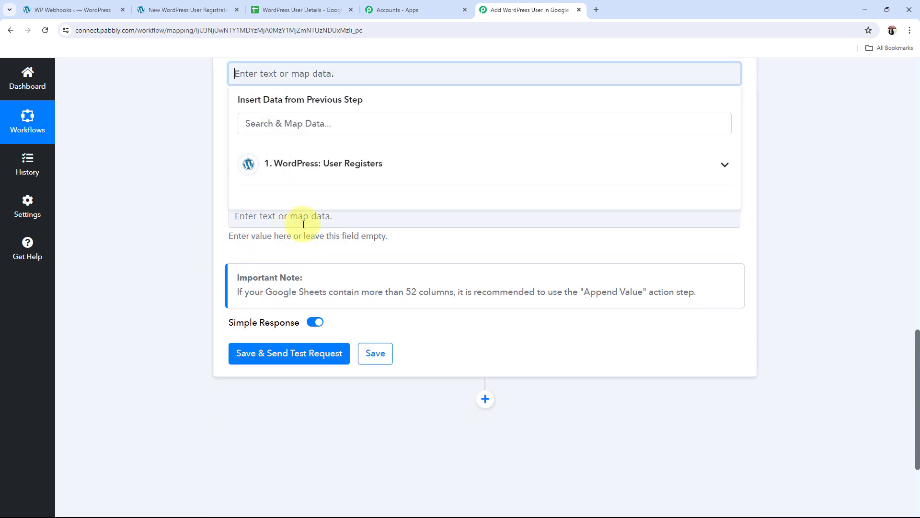
{"action": "left_click", "coordinate": [303, 165]}
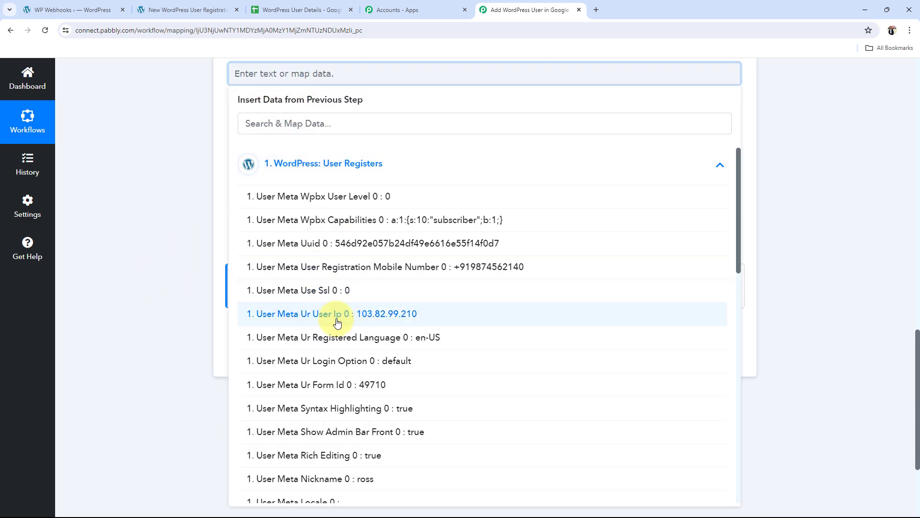
{"action": "scroll", "coordinate": [354, 335], "scroll_direction": "down", "scroll_amount": 10}
{"action": "scroll", "coordinate": [350, 340], "scroll_direction": "down", "scroll_amount": 4}
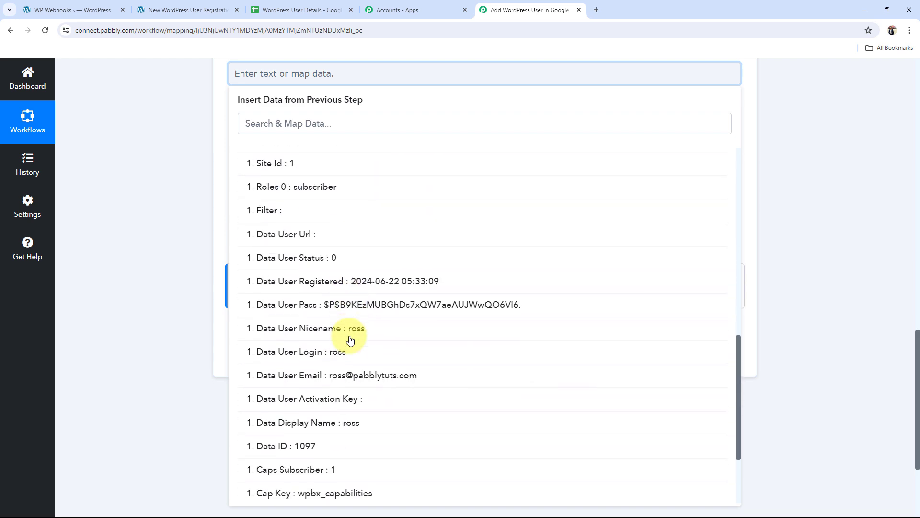
{"action": "scroll", "coordinate": [349, 344], "scroll_direction": "up", "scroll_amount": 1}
{"action": "scroll", "coordinate": [349, 341], "scroll_direction": "up", "scroll_amount": 10}
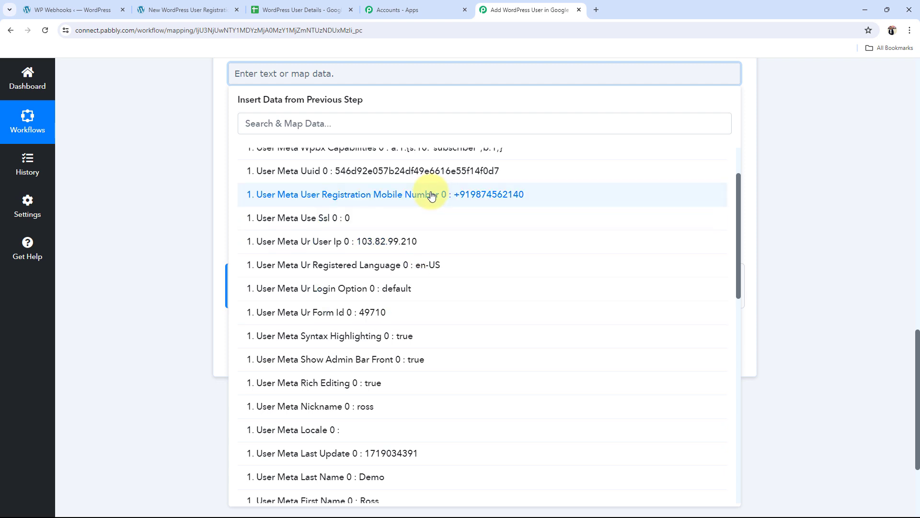
{"action": "left_click", "coordinate": [378, 194]}
{"action": "left_click", "coordinate": [129, 166]}
Step: Search the trigger data for "sub" and map the Role field to Roles 0
{"action": "scroll", "coordinate": [140, 212], "scroll_direction": "down", "scroll_amount": 1}
{"action": "left_click", "coordinate": [258, 109]}
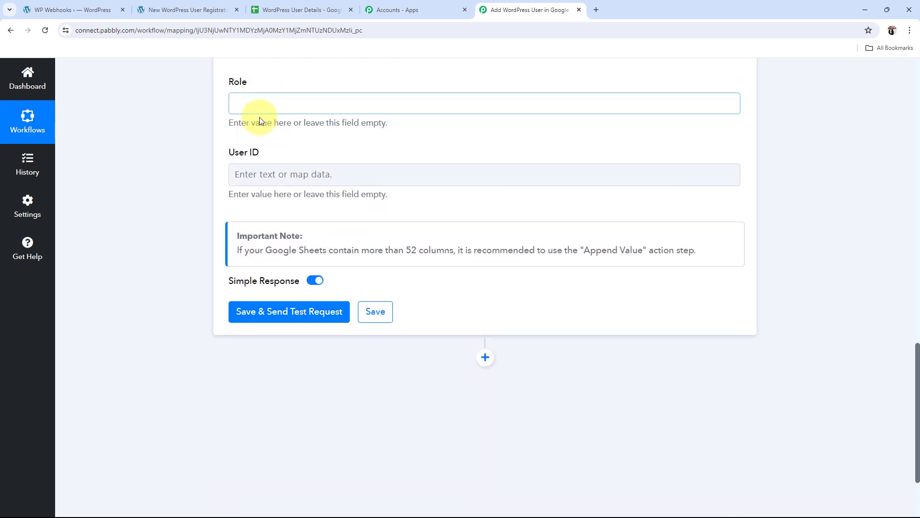
{"action": "left_click", "coordinate": [294, 199]}
{"action": "left_click", "coordinate": [313, 160]}
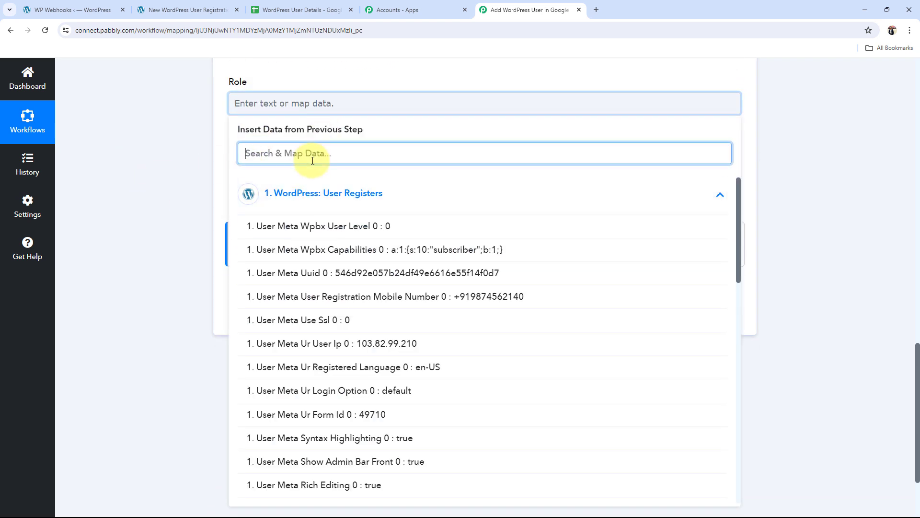
{"action": "type", "text": "sub"}
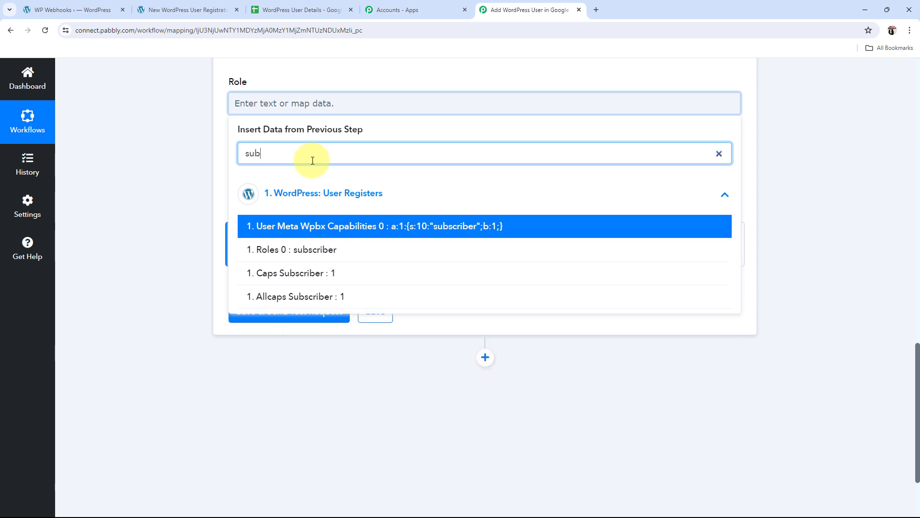
{"action": "left_click", "coordinate": [288, 252]}
{"action": "left_click", "coordinate": [160, 188]}
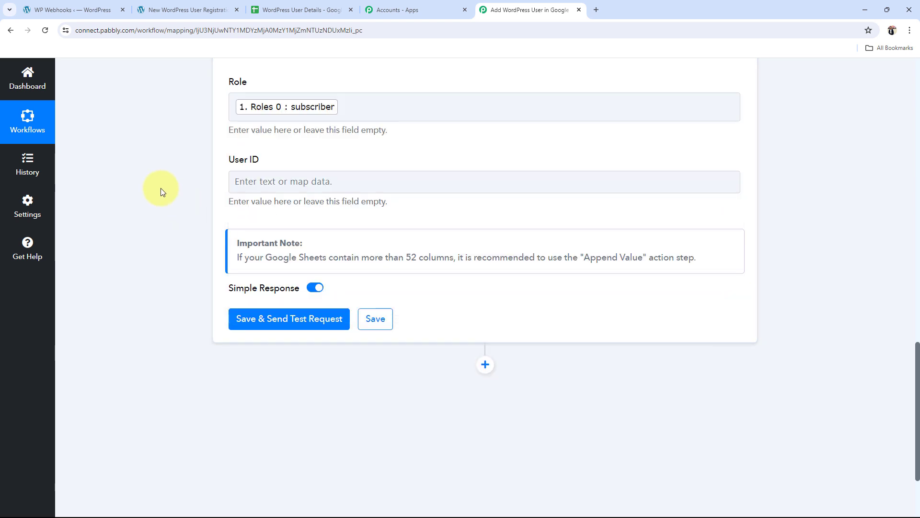
Step: Search the trigger data for "id" and map the User ID field to ID
{"action": "left_click", "coordinate": [248, 202]}
{"action": "left_click", "coordinate": [273, 272]}
{"action": "left_click", "coordinate": [270, 226]}
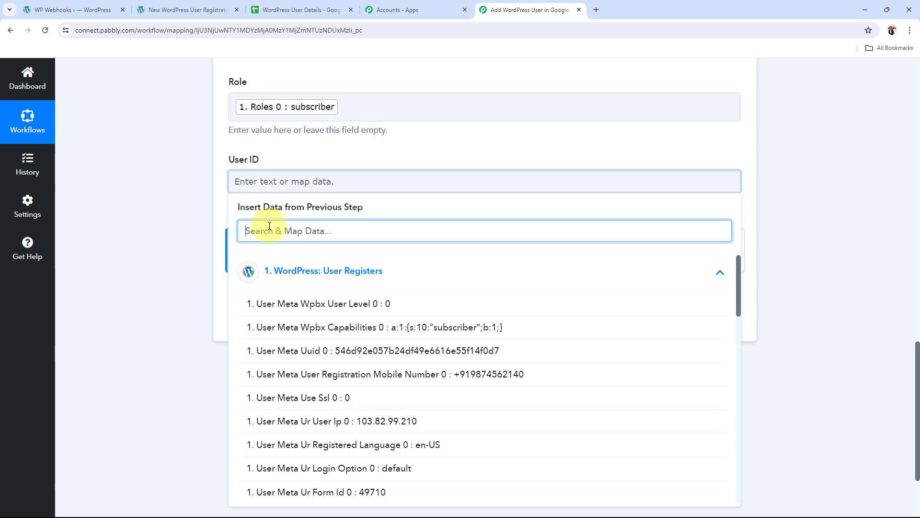
{"action": "type", "text": "id"}
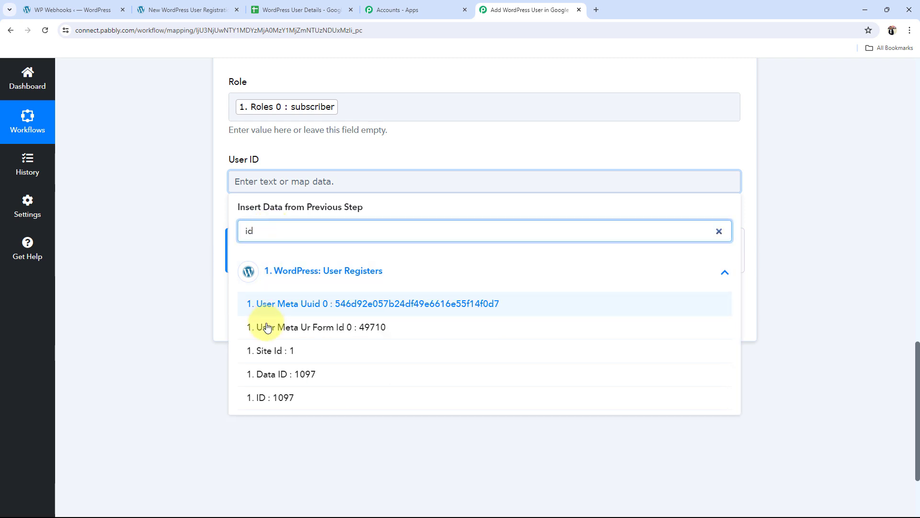
{"action": "left_click", "coordinate": [265, 397]}
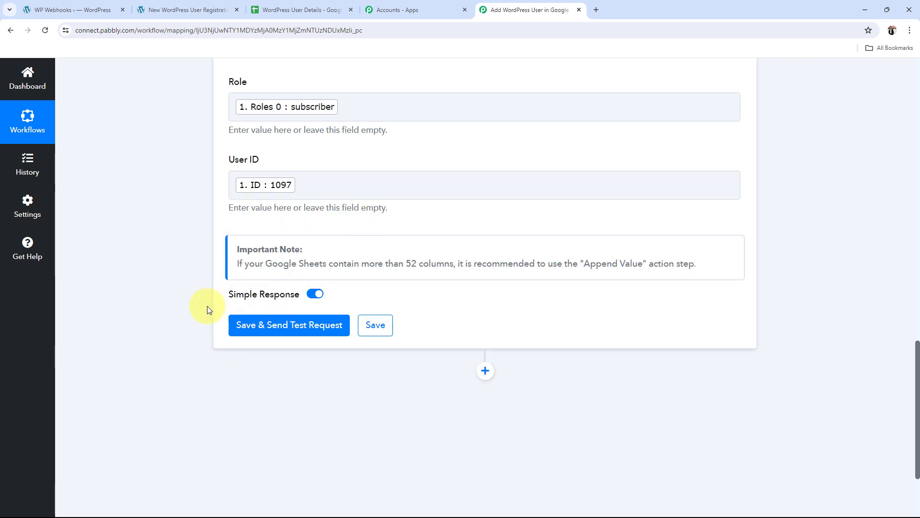
Step: Review the mapped fields of the Google Sheets action against the columns of the WordPress User Details spreadsheet, and return to the workflow
{"action": "scroll", "coordinate": [188, 306], "scroll_direction": "up", "scroll_amount": 9}
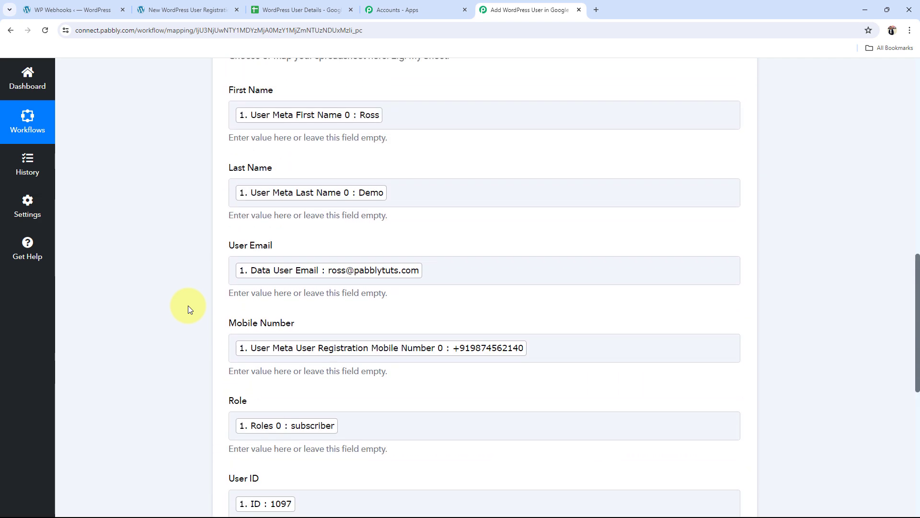
{"action": "scroll", "coordinate": [188, 306], "scroll_direction": "down", "scroll_amount": 2}
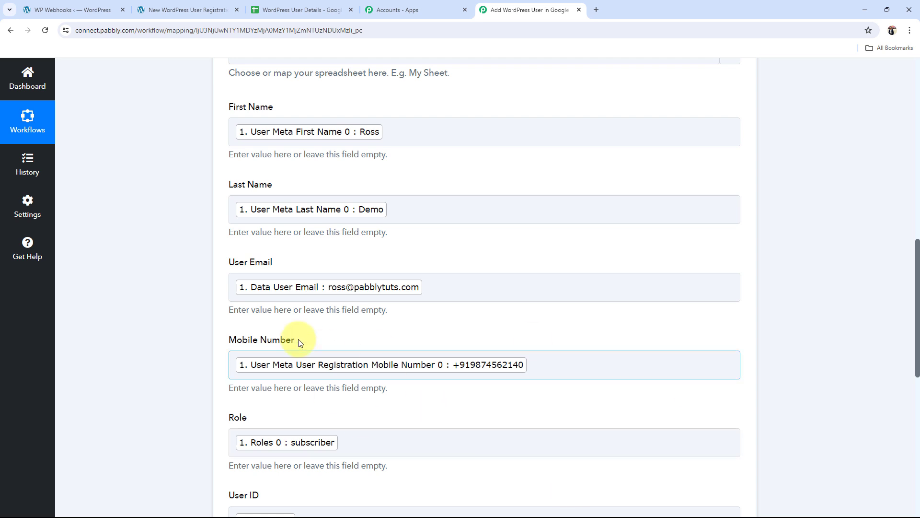
{"action": "left_click", "coordinate": [412, 210]}
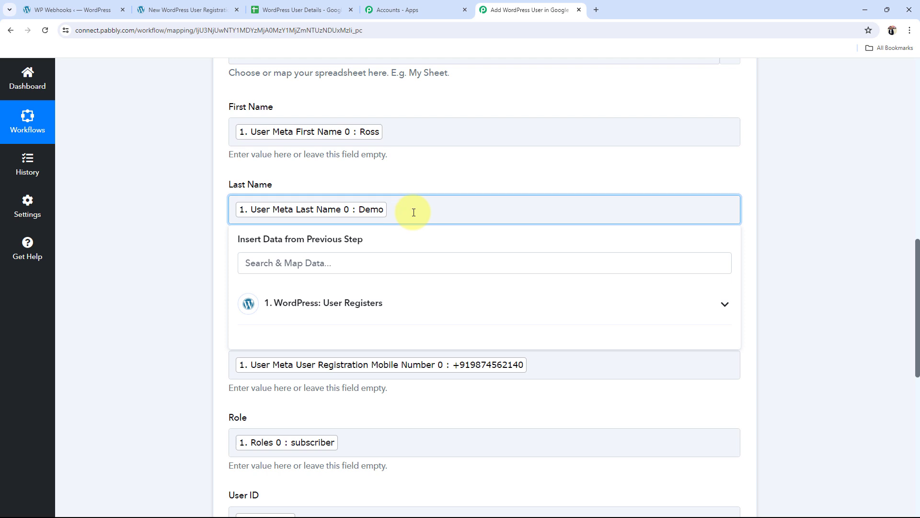
{"action": "left_click", "coordinate": [149, 266]}
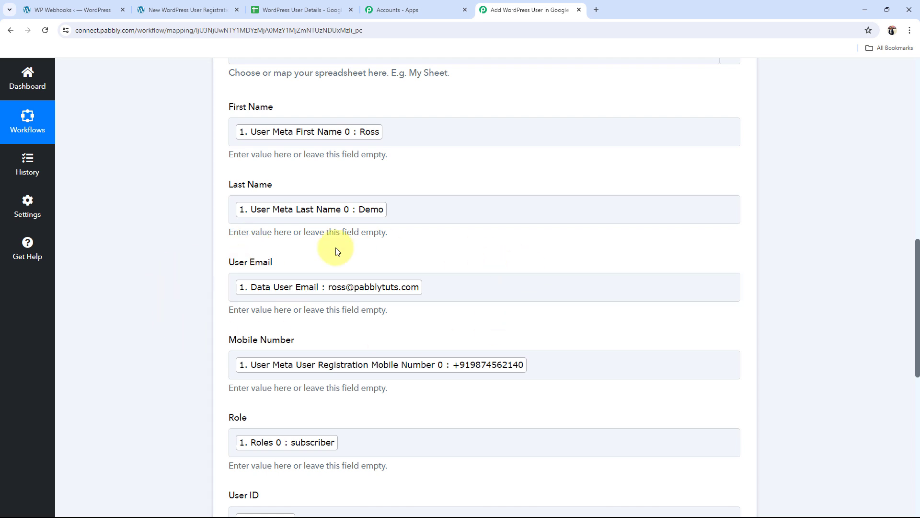
{"action": "left_click", "coordinate": [302, 9]}
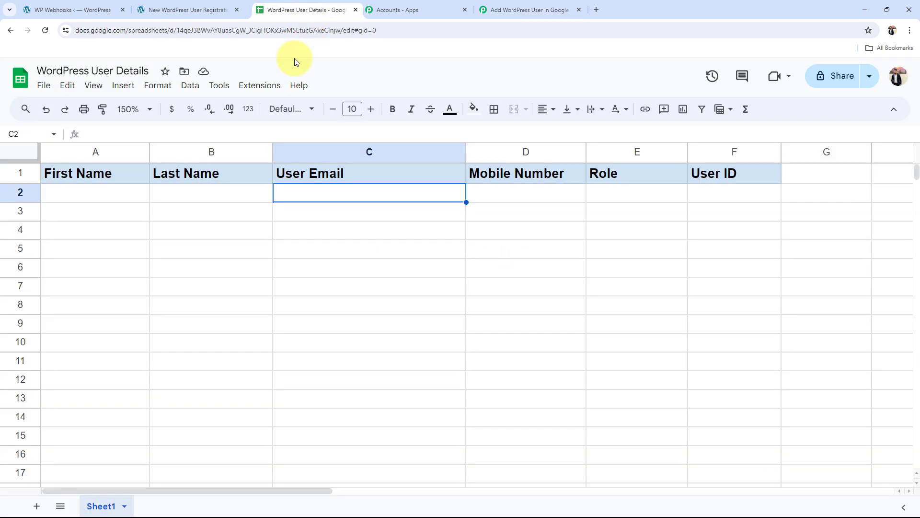
{"action": "left_click", "coordinate": [119, 211]}
{"action": "left_click", "coordinate": [385, 215]}
{"action": "left_click", "coordinate": [580, 209]}
{"action": "left_click", "coordinate": [654, 215]}
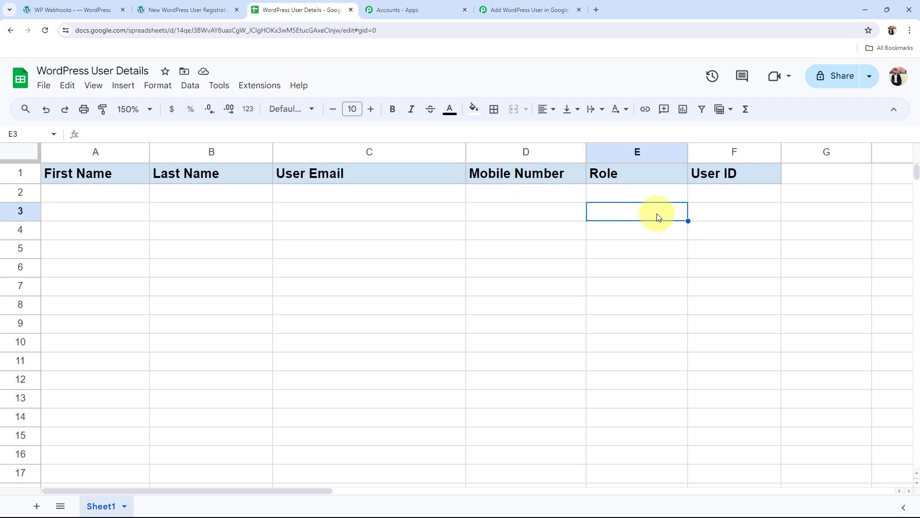
{"action": "left_click", "coordinate": [530, 9]}
{"action": "left_click", "coordinate": [421, 211]}
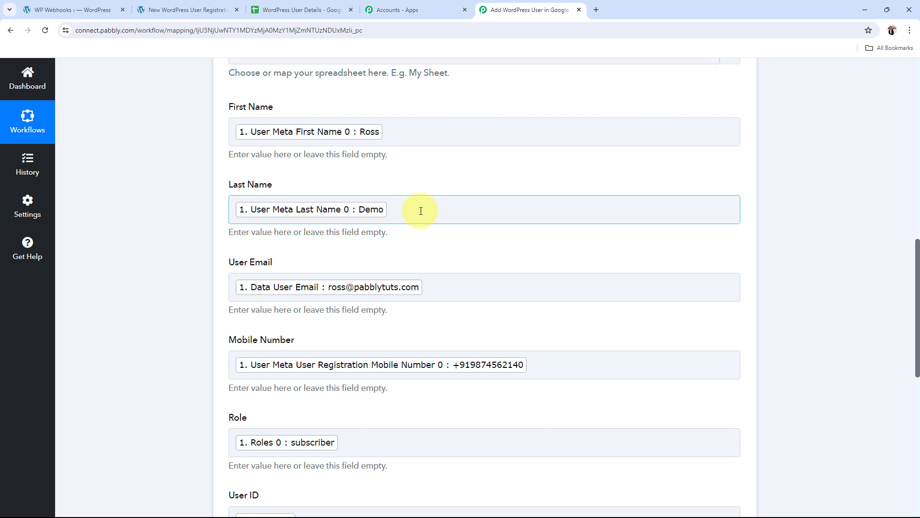
Step: Save the Google Sheets action with a test request and examine the updated range and row values in its response
{"action": "scroll", "coordinate": [189, 352], "scroll_direction": "down", "scroll_amount": 4}
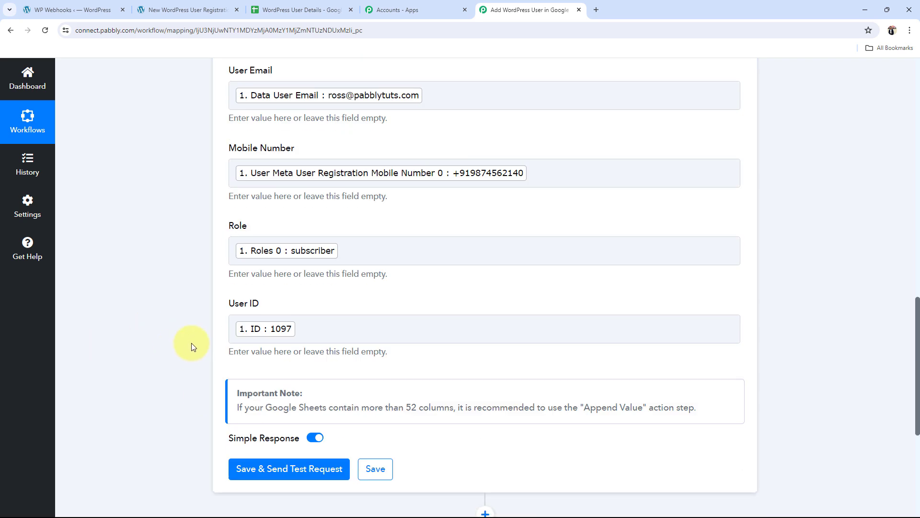
{"action": "scroll", "coordinate": [191, 343], "scroll_direction": "down", "scroll_amount": 3}
{"action": "left_click", "coordinate": [312, 333]}
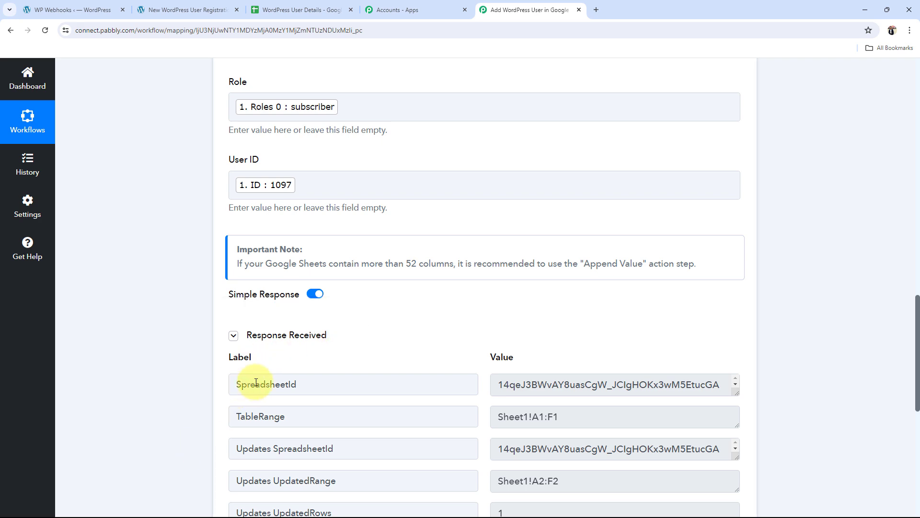
{"action": "scroll", "coordinate": [735, 322], "scroll_direction": "down", "scroll_amount": 4}
{"action": "left_click_drag", "start_coordinate": [585, 289], "coordinate": [417, 285]}
{"action": "left_click", "coordinate": [540, 329]}
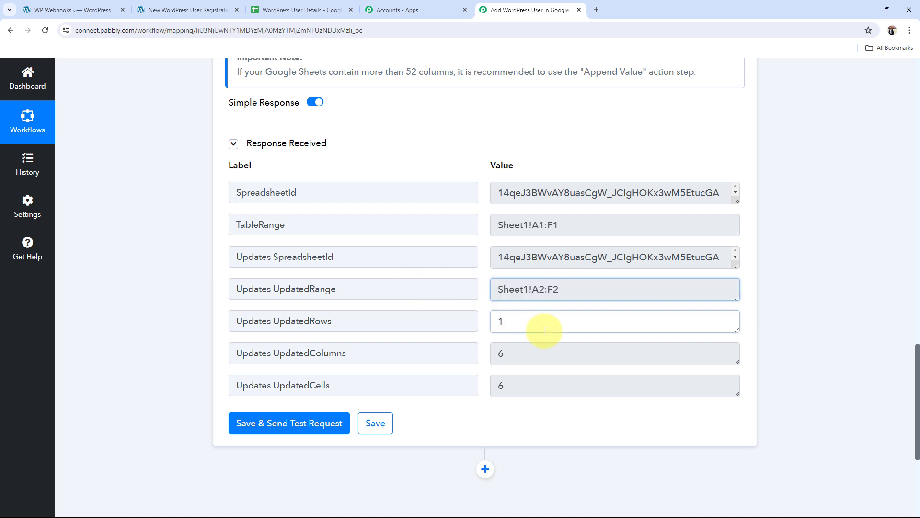
Step: In the WordPress User Details spreadsheet, remove the bold formatting from A2:F2 and set its fill color to white
{"action": "left_click", "coordinate": [304, 10]}
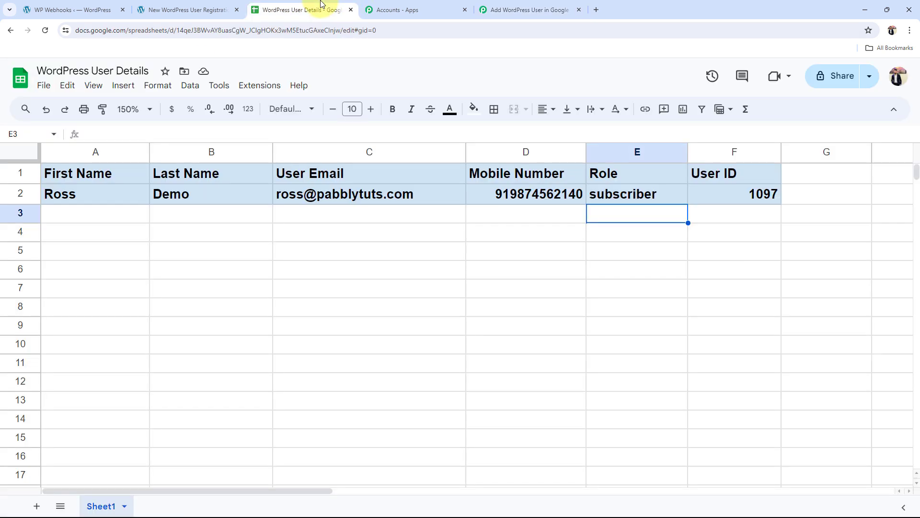
{"action": "left_click_drag", "start_coordinate": [732, 199], "coordinate": [148, 191]}
{"action": "left_click", "coordinate": [393, 108]}
{"action": "left_click", "coordinate": [473, 109]}
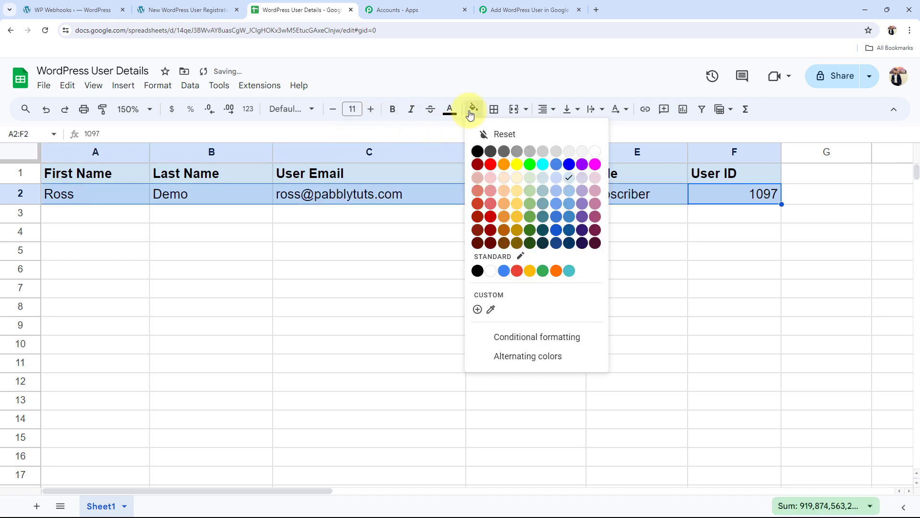
{"action": "left_click", "coordinate": [602, 148]}
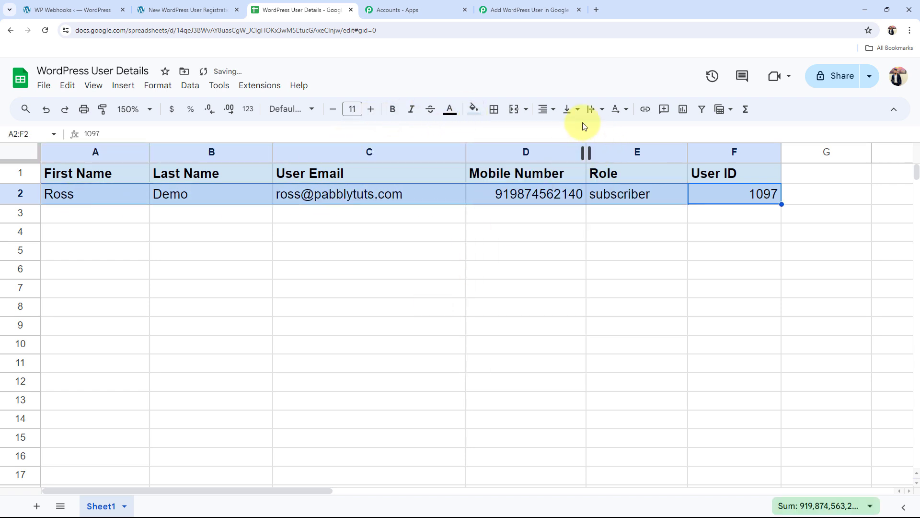
{"action": "left_click", "coordinate": [474, 109]}
{"action": "left_click", "coordinate": [593, 148]}
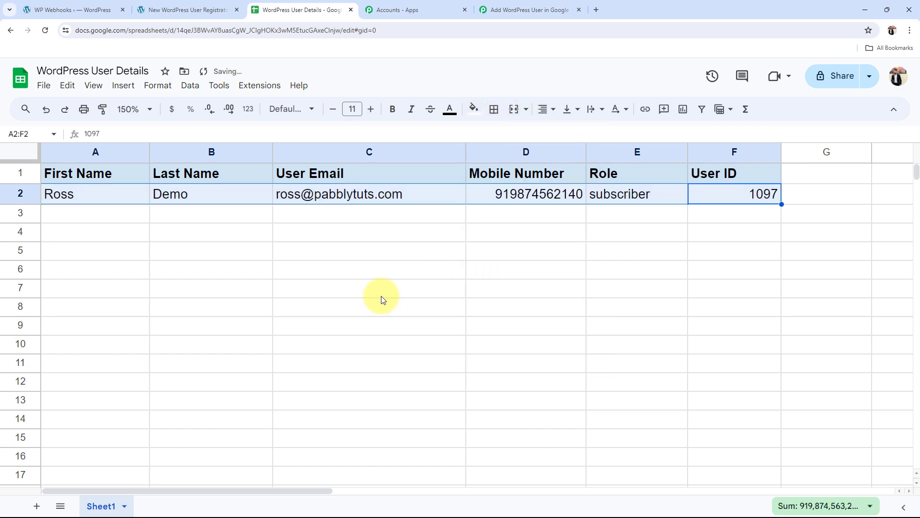
{"action": "left_click", "coordinate": [380, 290]}
Step: Return to the Pabbly Connect workflow and collapse the Google Sheets action step
{"action": "left_click", "coordinate": [527, 9]}
{"action": "scroll", "coordinate": [914, 442], "scroll_direction": "up", "scroll_amount": 8}
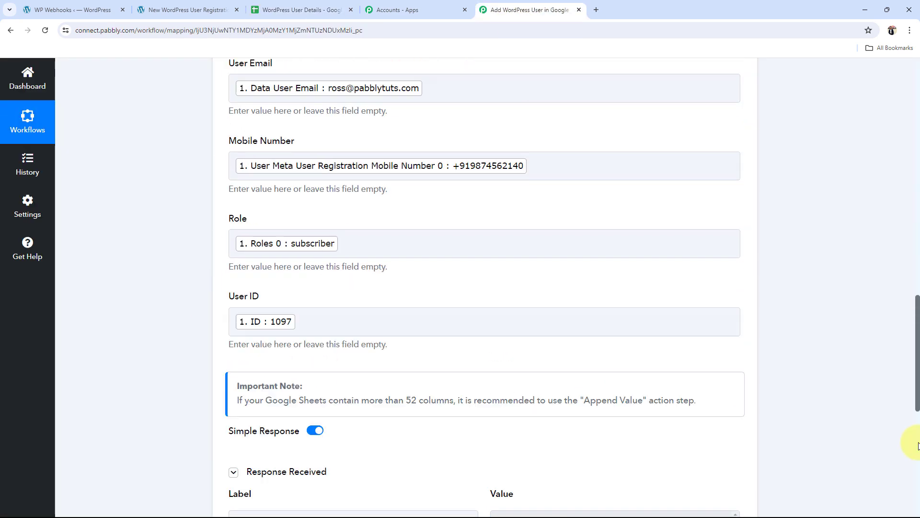
{"action": "left_click_drag", "start_coordinate": [915, 398], "coordinate": [916, 128]}
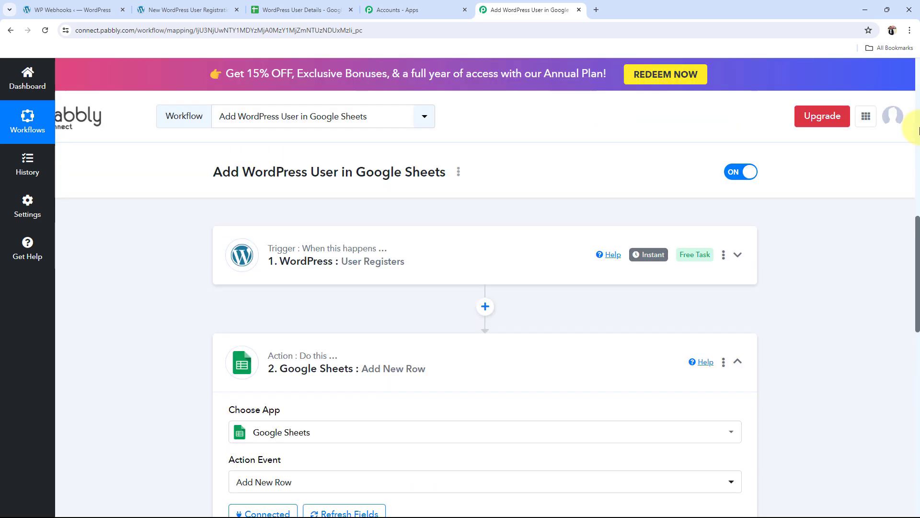
{"action": "left_click", "coordinate": [537, 359]}
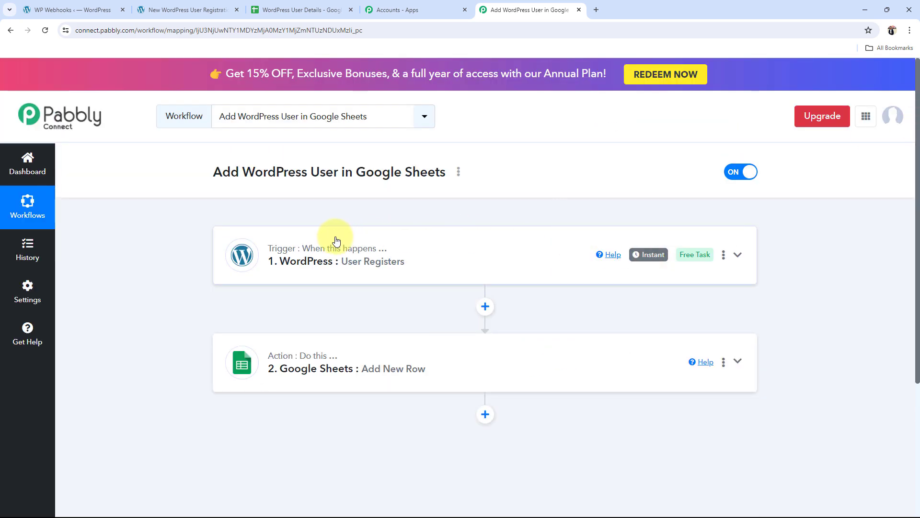
{"action": "mouse_move", "coordinate": [317, 249]}
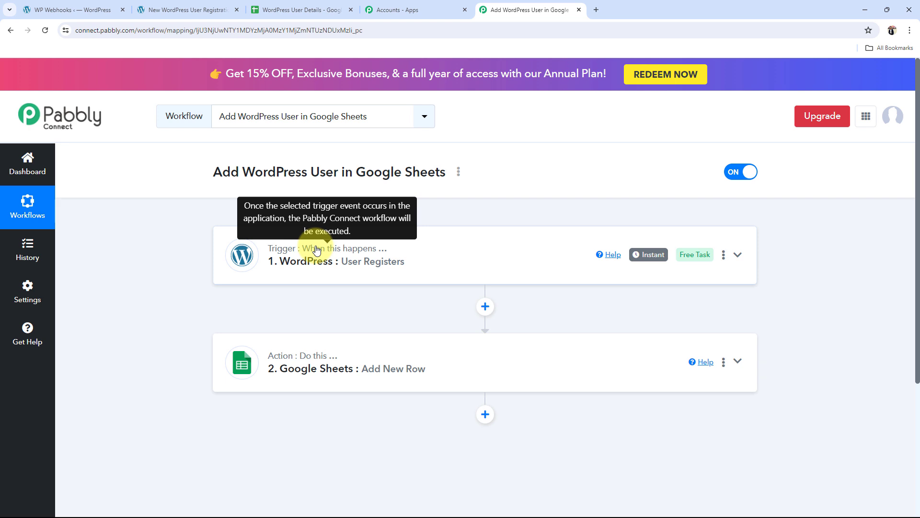
Step: Examine the user details added in row 2 of the WordPress User Details spreadsheet, and return to the workflow
{"action": "left_click", "coordinate": [326, 9]}
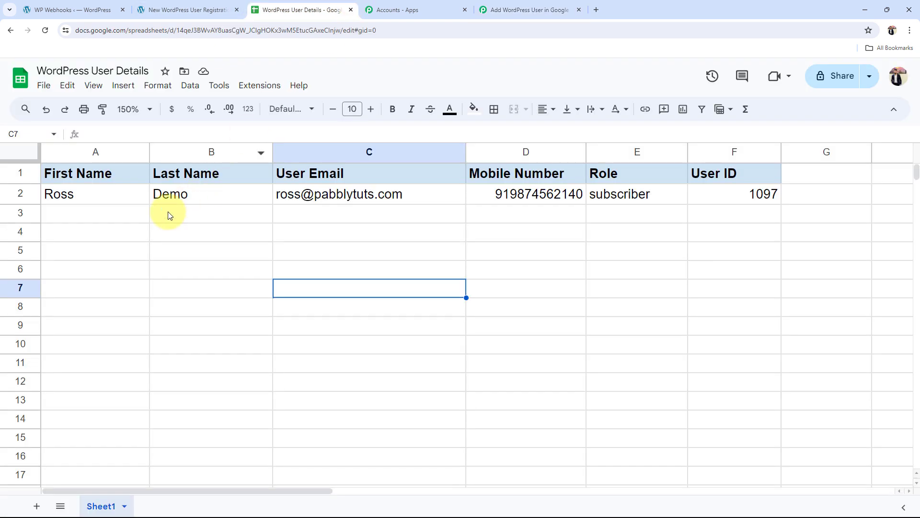
{"action": "left_click", "coordinate": [111, 201]}
{"action": "left_click", "coordinate": [201, 195]}
{"action": "left_click", "coordinate": [326, 194]}
{"action": "left_click", "coordinate": [542, 194]}
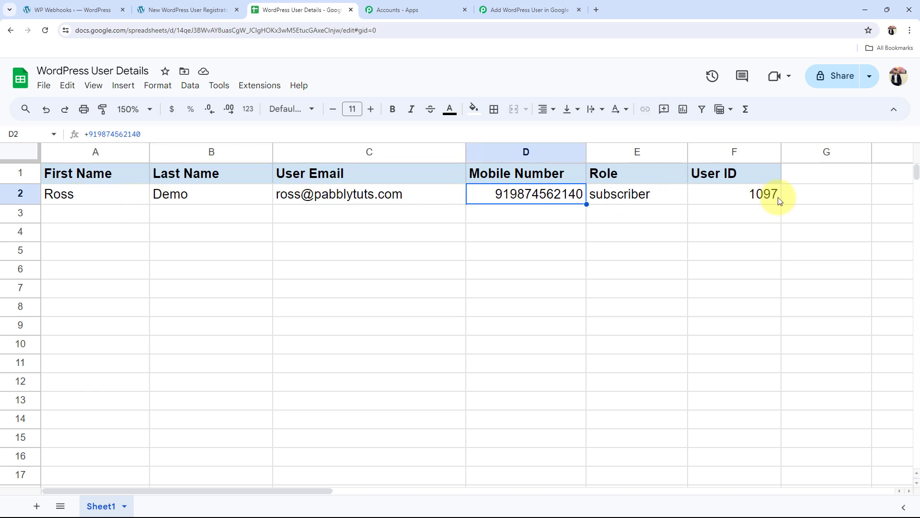
{"action": "left_click", "coordinate": [724, 237]}
{"action": "left_click", "coordinate": [527, 9]}
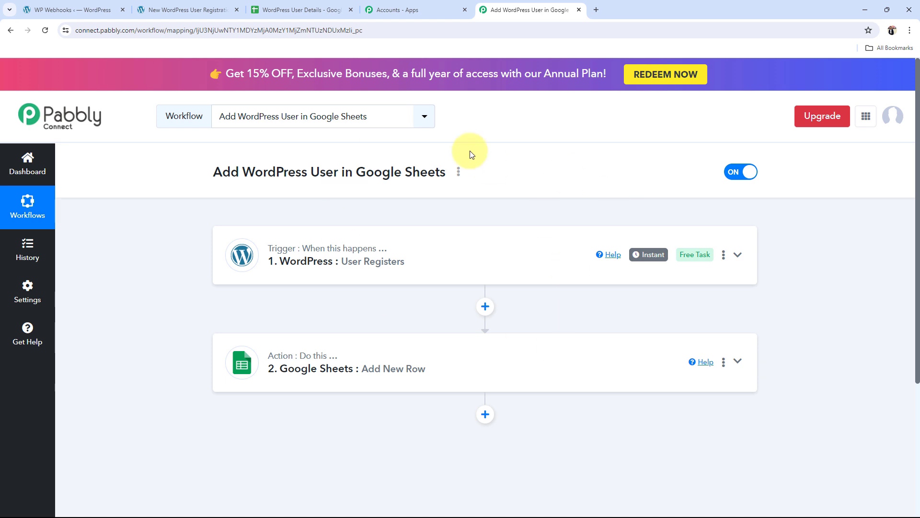
Step: Look over the New WordPress User Registration form, and check row 3 of the WordPress User Details spreadsheet
{"action": "left_click", "coordinate": [190, 10]}
{"action": "scroll", "coordinate": [195, 255], "scroll_direction": "up", "scroll_amount": 5}
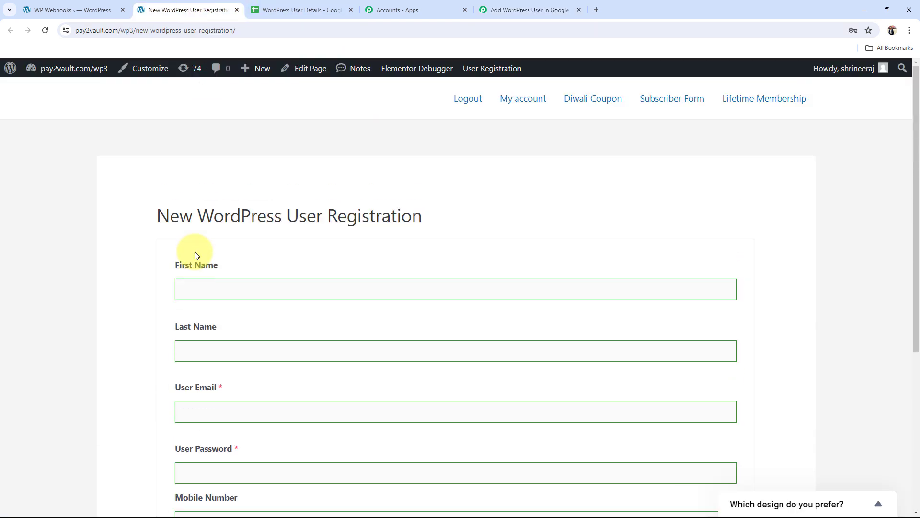
{"action": "scroll", "coordinate": [232, 335], "scroll_direction": "down", "scroll_amount": 5}
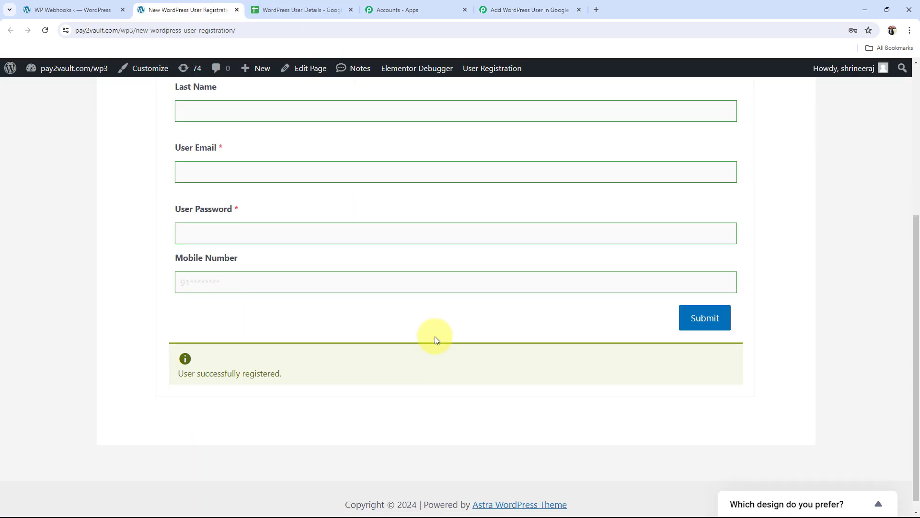
{"action": "left_click", "coordinate": [297, 9]}
{"action": "left_click", "coordinate": [133, 221]}
{"action": "left_click", "coordinate": [184, 217]}
{"action": "left_click", "coordinate": [310, 216]}
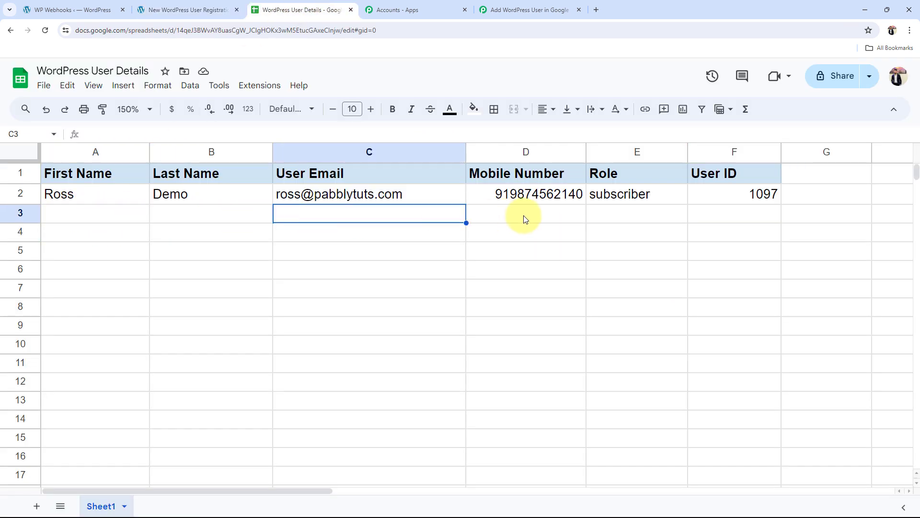
Step: Return to the New WordPress User Registration form and submit it with the second test user's name, email, password and mobile number filled in
{"action": "left_click", "coordinate": [524, 216]}
{"action": "left_click", "coordinate": [618, 215]}
{"action": "left_click", "coordinate": [187, 10]}
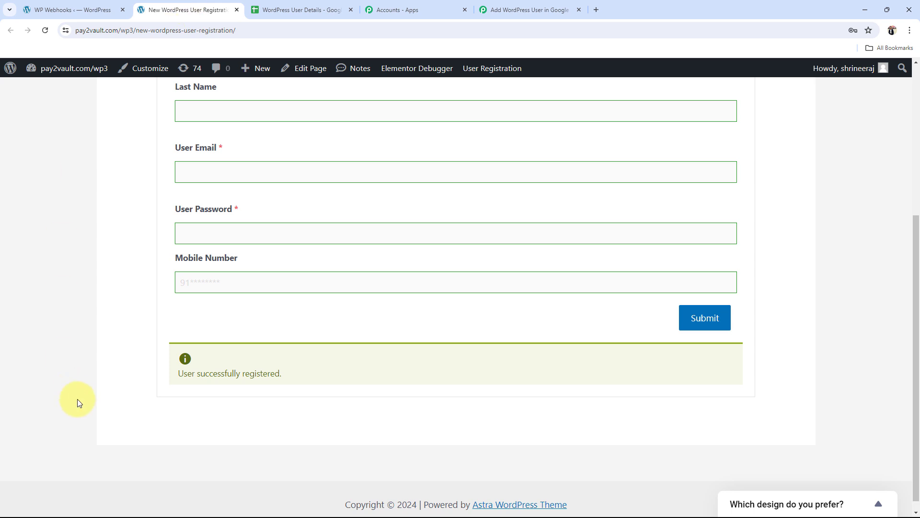
{"action": "scroll", "coordinate": [77, 399], "scroll_direction": "up", "scroll_amount": 2}
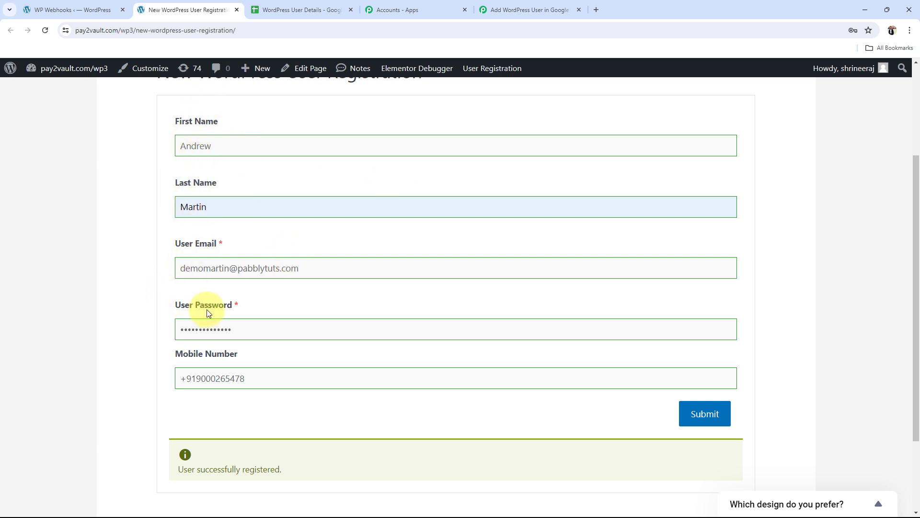
{"action": "left_click", "coordinate": [694, 413]}
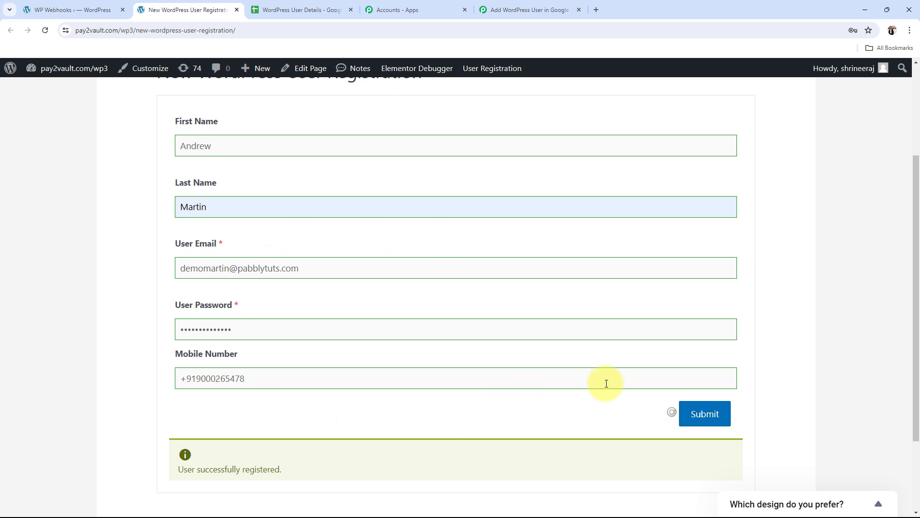
{"action": "scroll", "coordinate": [607, 384], "scroll_direction": "down", "scroll_amount": 2}
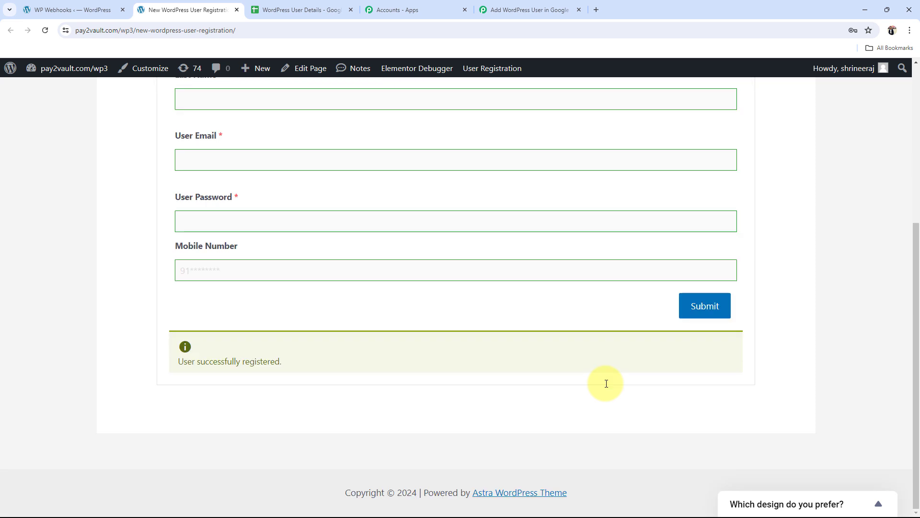
Step: Examine the second user's details in row 3 of the WordPress User Details spreadsheet, from First Name to User ID, and return to the Pabbly Connect workflow
{"action": "left_click", "coordinate": [302, 10]}
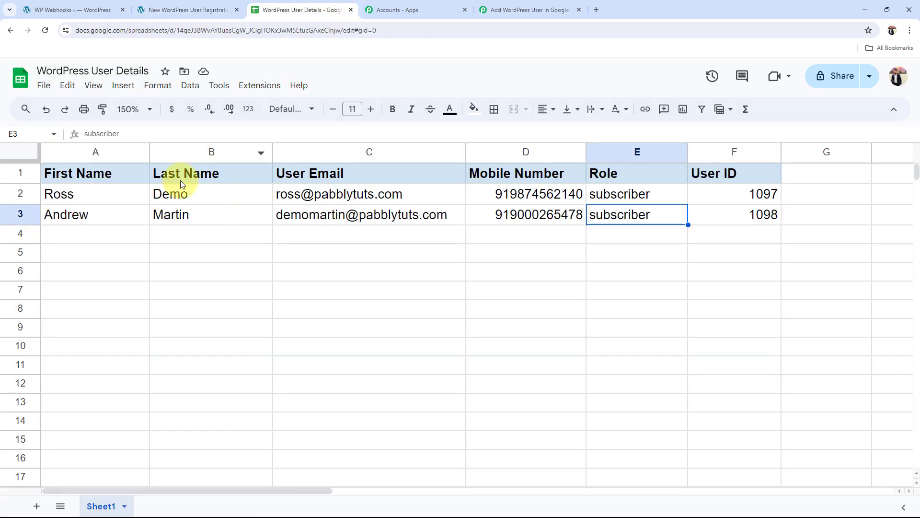
{"action": "left_click", "coordinate": [78, 215]}
{"action": "left_click", "coordinate": [190, 224]}
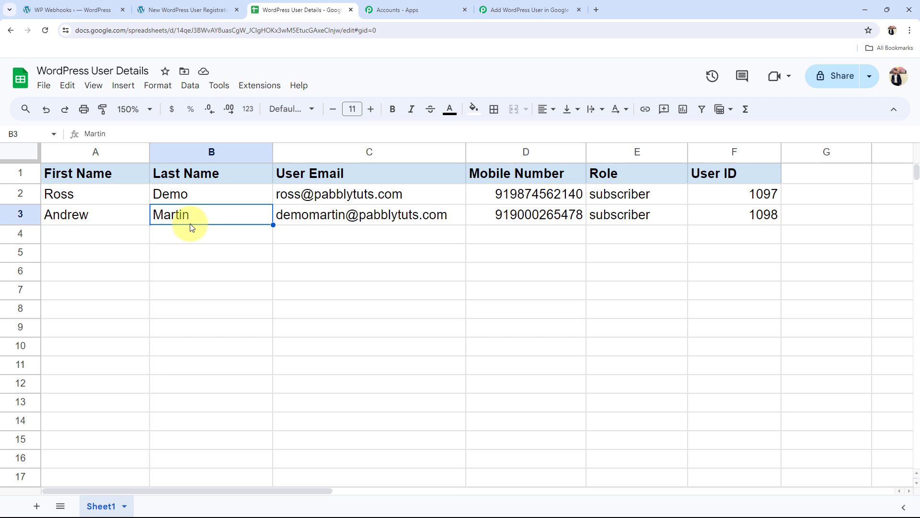
{"action": "left_click", "coordinate": [360, 220]}
{"action": "left_click", "coordinate": [503, 216]}
{"action": "left_click", "coordinate": [618, 214]}
{"action": "left_click", "coordinate": [756, 223]}
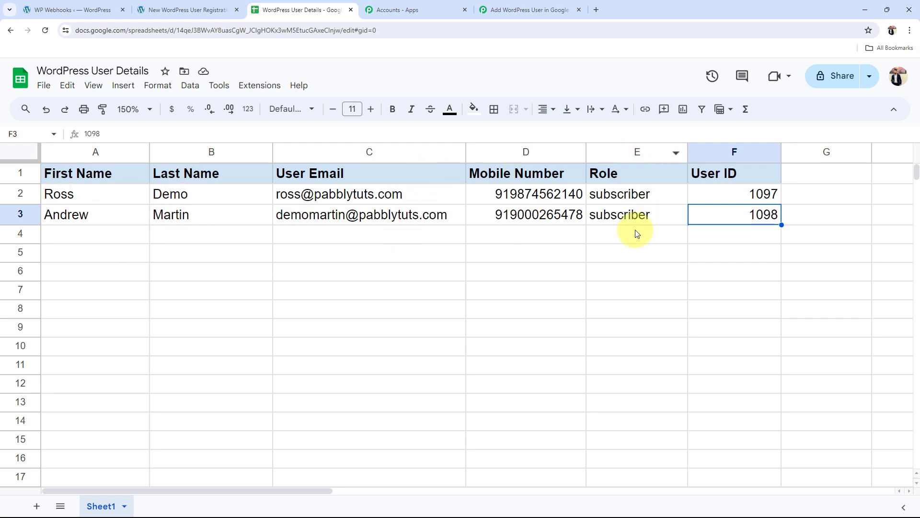
{"action": "left_click", "coordinate": [620, 222]}
{"action": "left_click", "coordinate": [424, 309]}
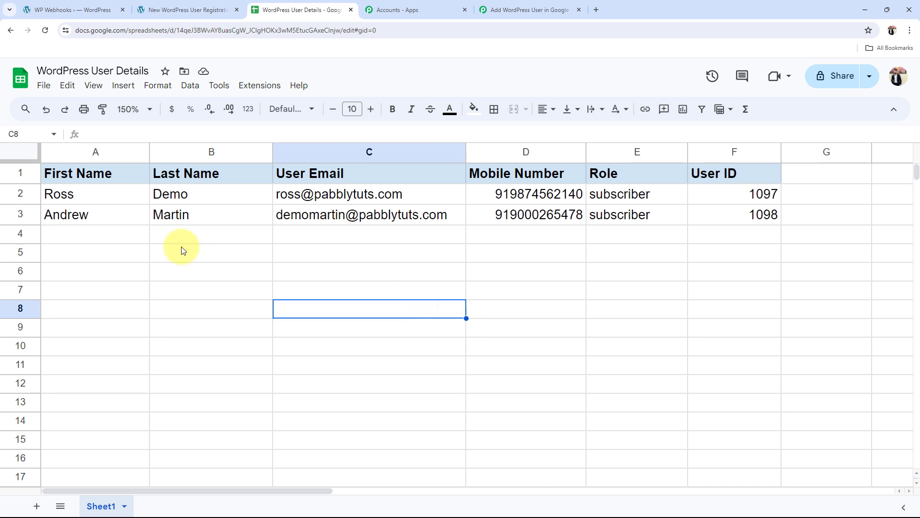
{"action": "left_click", "coordinate": [78, 216]}
{"action": "left_click", "coordinate": [233, 218]}
{"action": "left_click", "coordinate": [532, 10]}
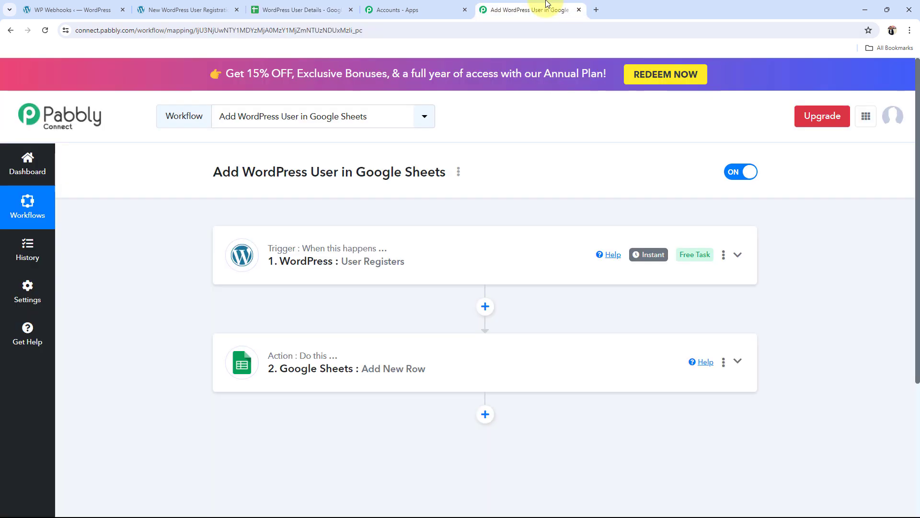